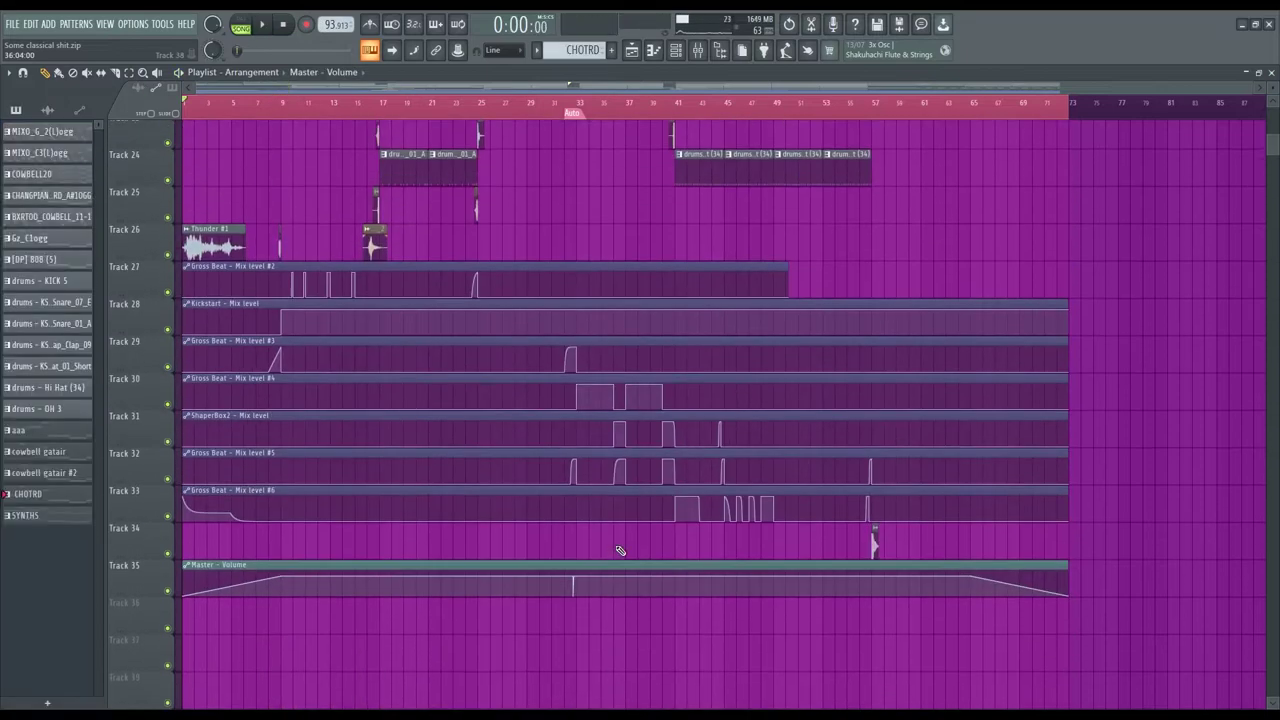
scroll(620, 550, "up", 4)
scroll(620, 550, "up", 4)
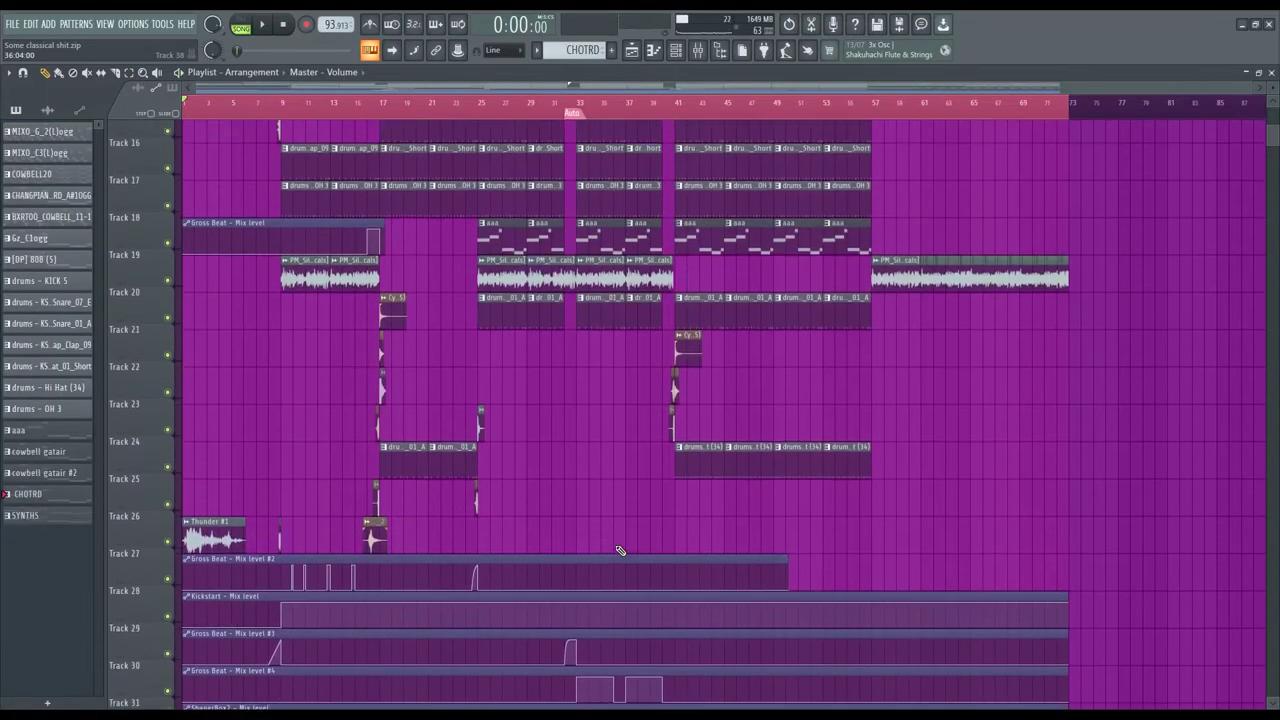
scroll(620, 550, "up", 4)
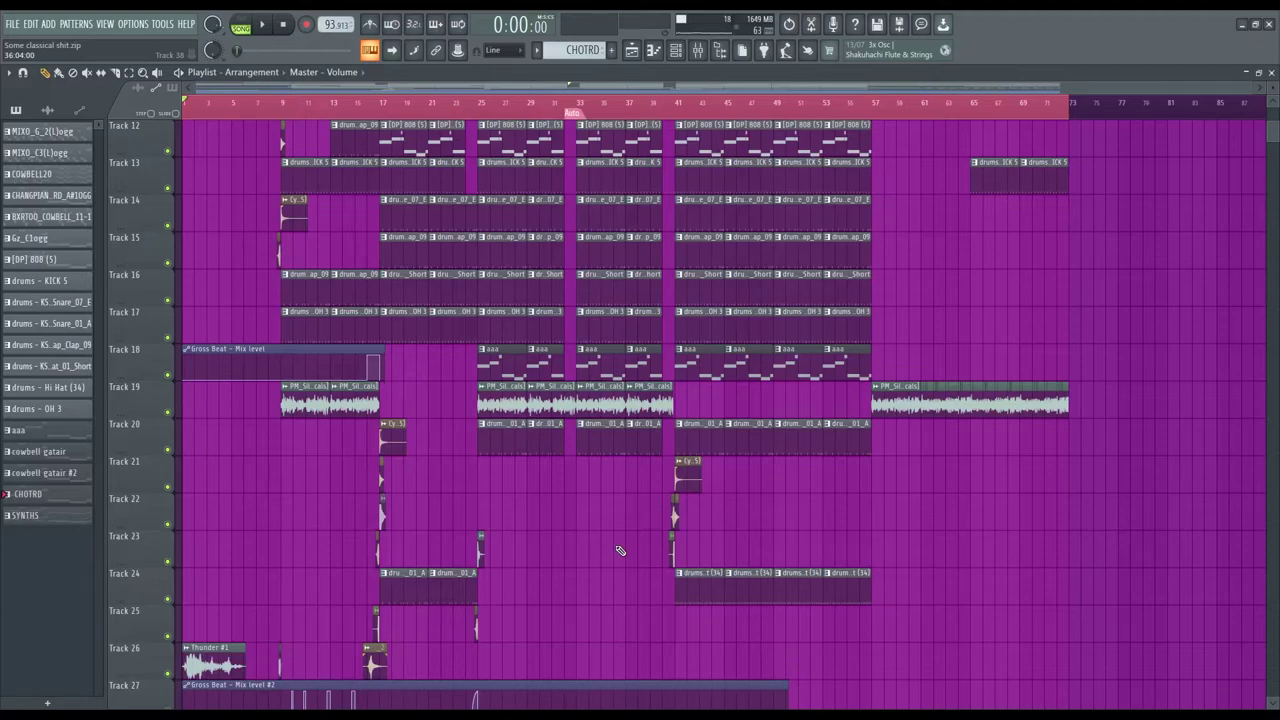
scroll(620, 550, "up", 5)
scroll(620, 550, "up", 5)
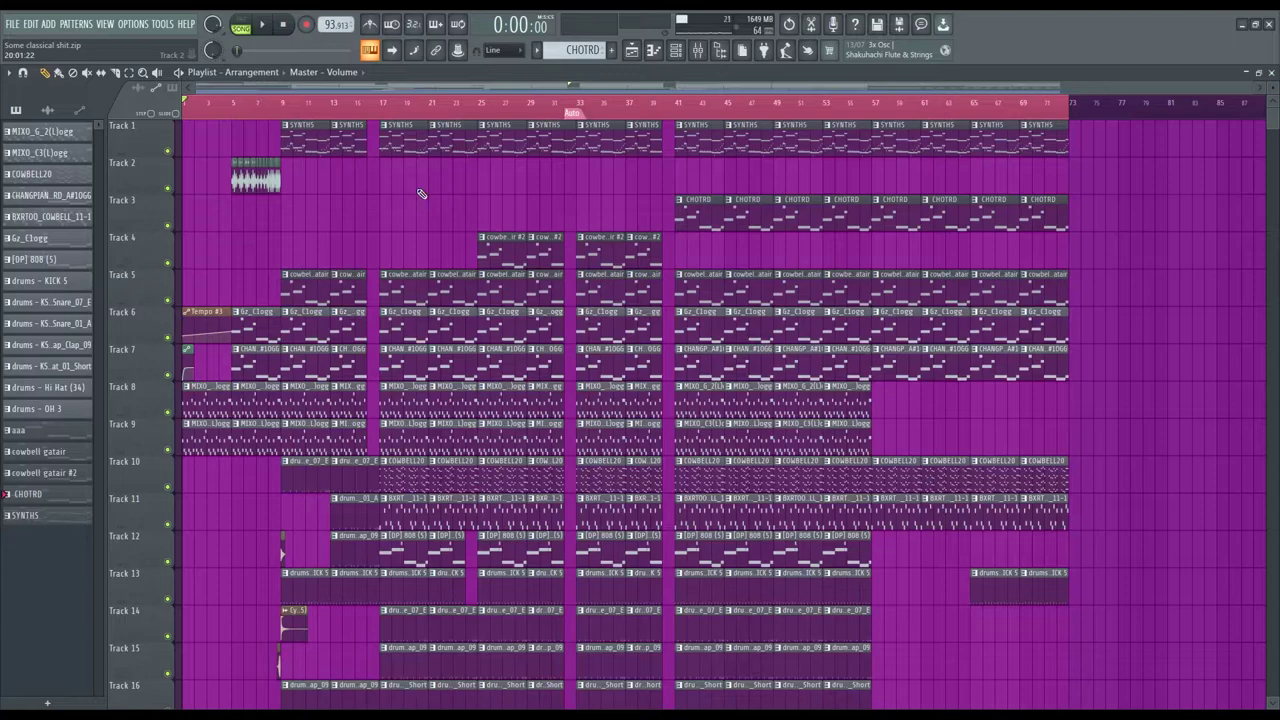
scroll(421, 193, "down", 3)
scroll(421, 193, "up", 3)
Move to bar 25, peek at the Channel Rack, and delete Track 6's opening tempo clip
left_click(480, 103)
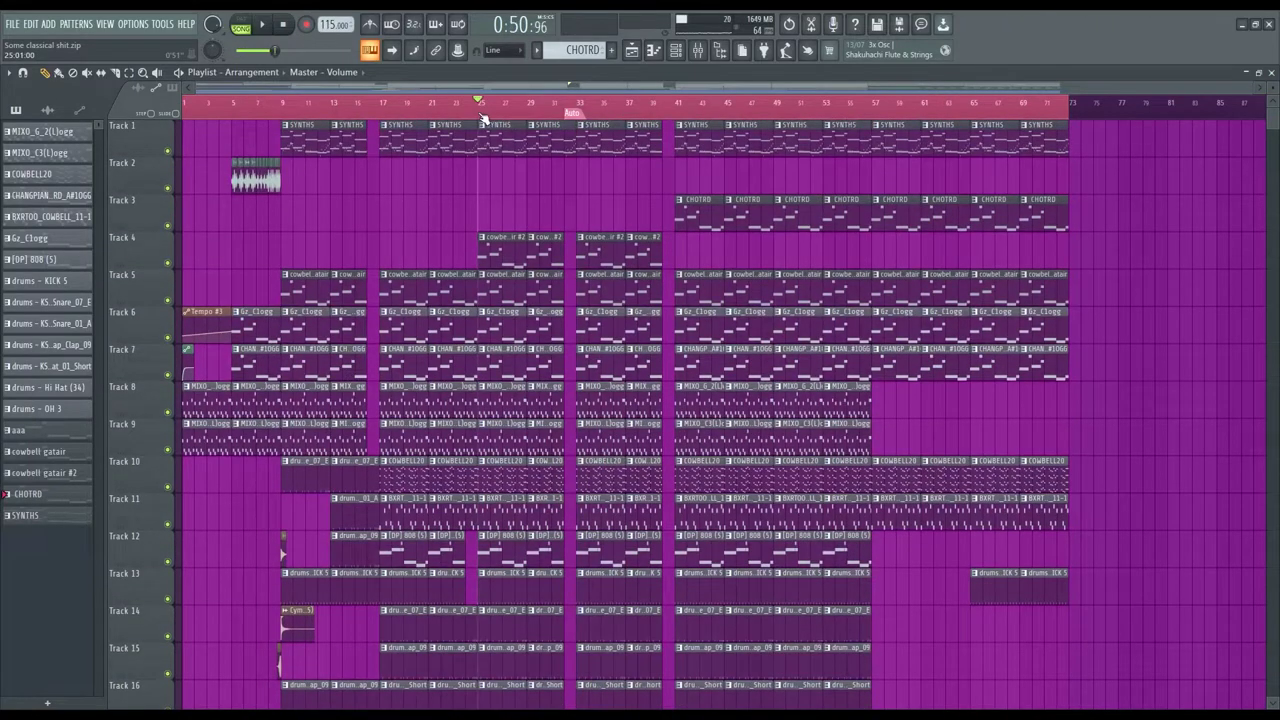
left_click(698, 55)
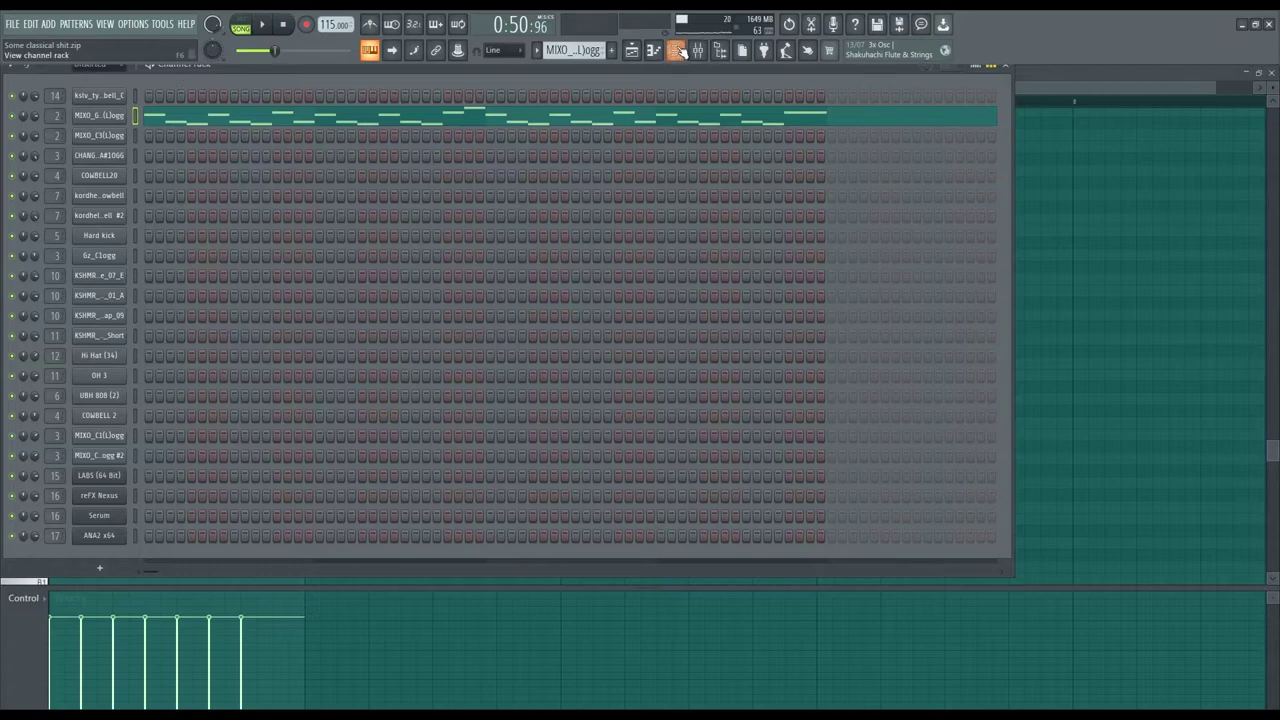
left_click(698, 50)
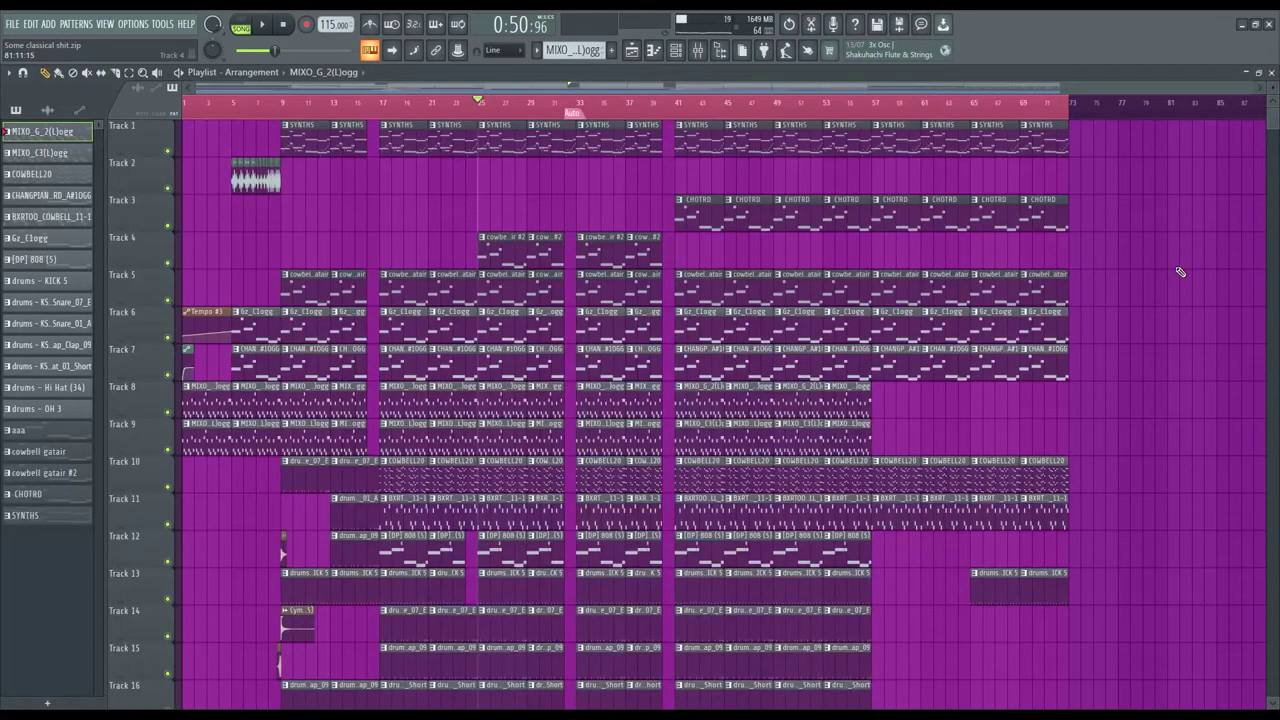
right_click(205, 312)
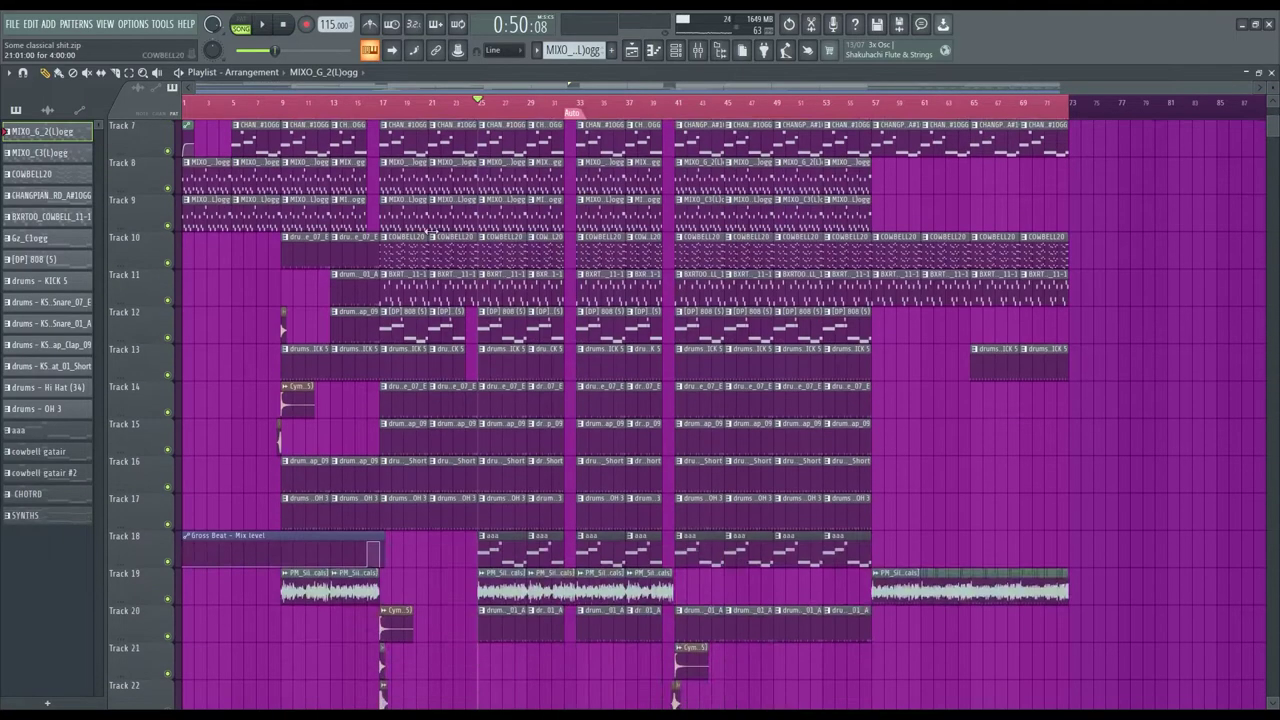
Play the arrangement from around bar 17, stop it, and bring up the mixer
left_click(381, 102)
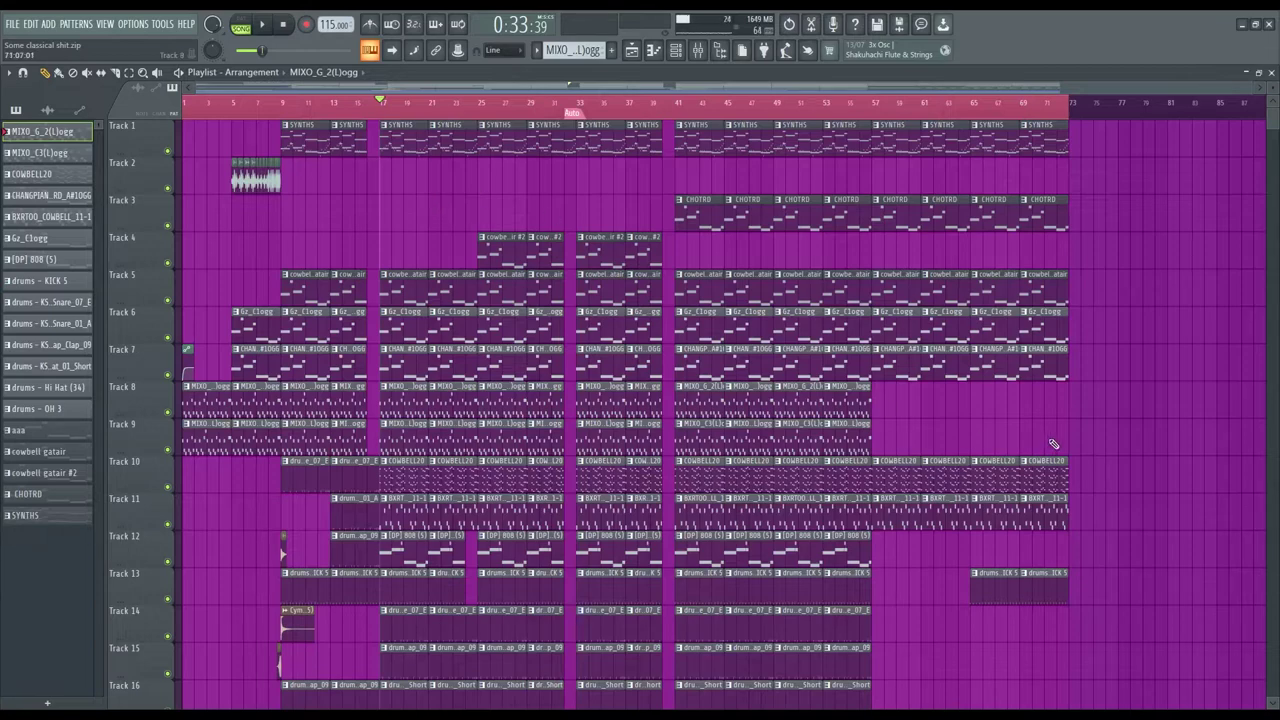
scroll(1053, 443, "down", 3)
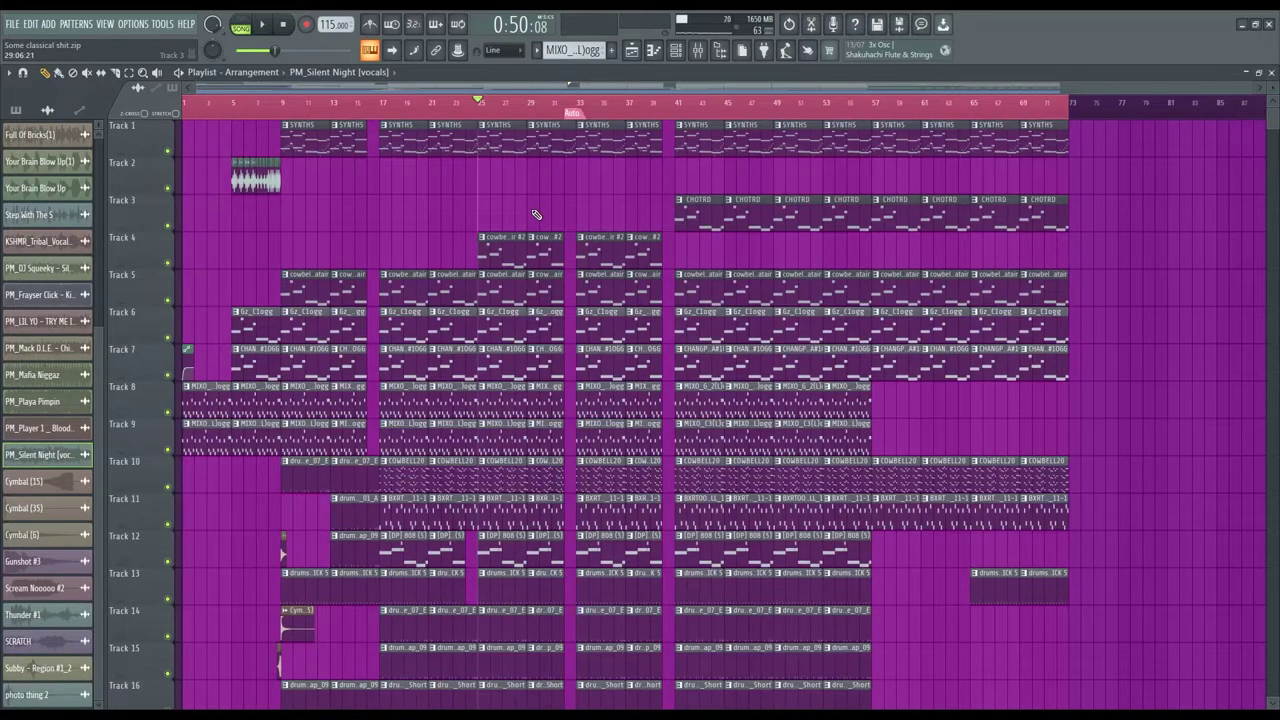
key("space")
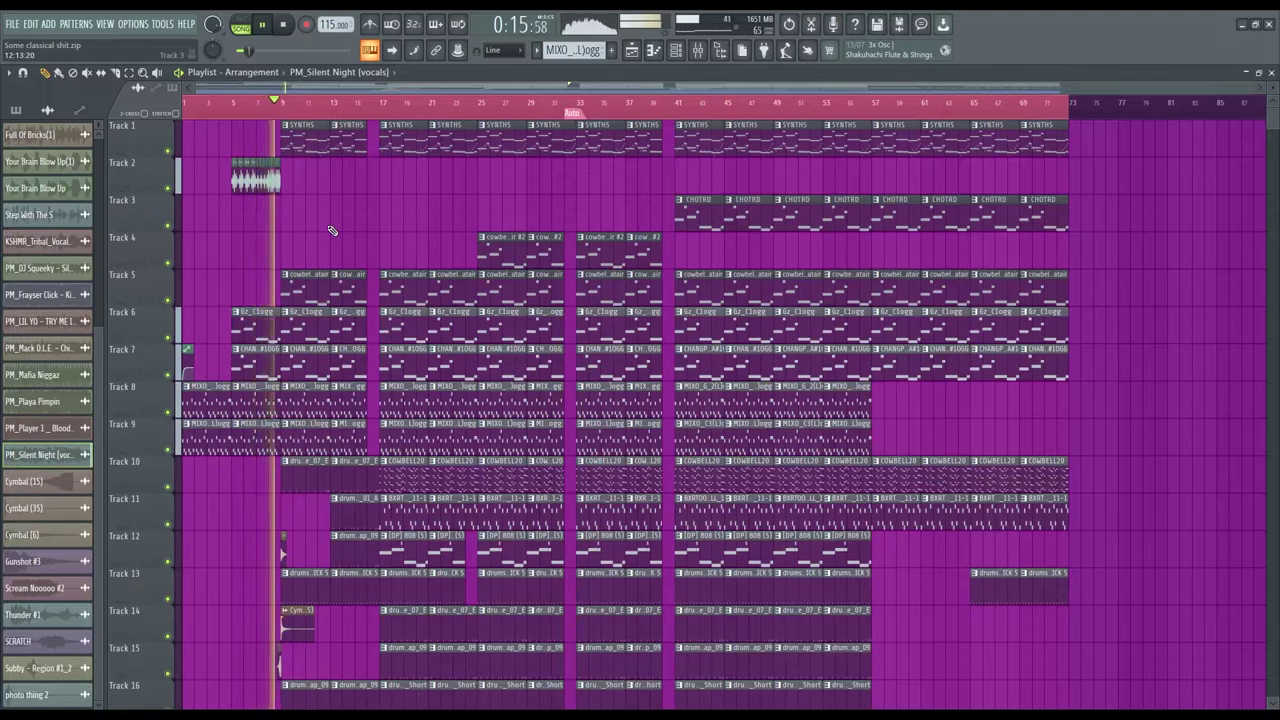
key("space")
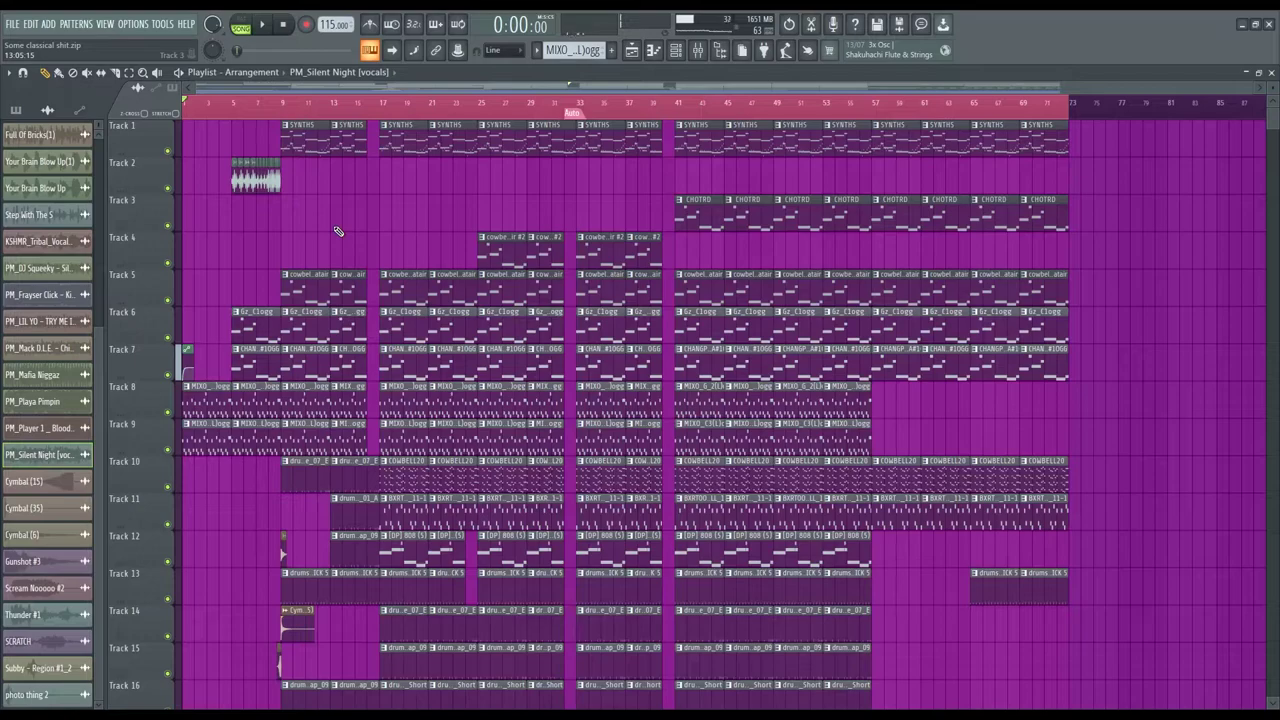
scroll(338, 231, "up", 5)
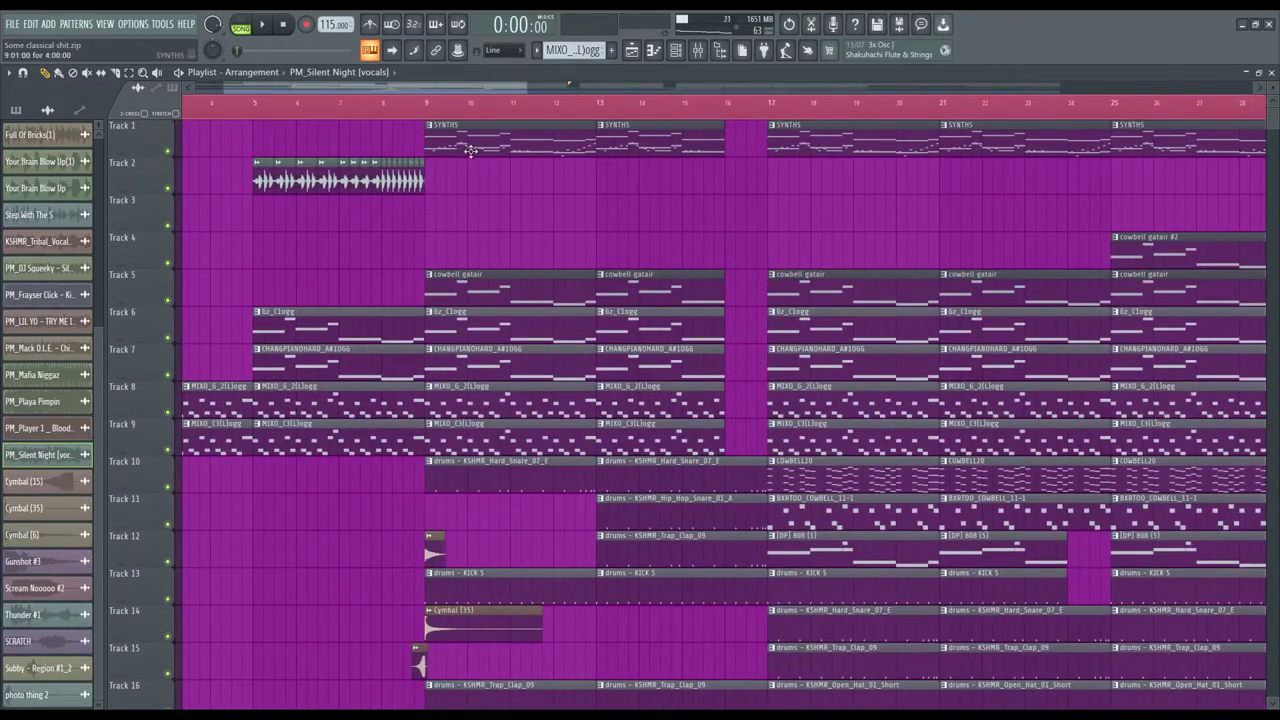
scroll(470, 152, "down", 5)
scroll(400, 200, "down", 3)
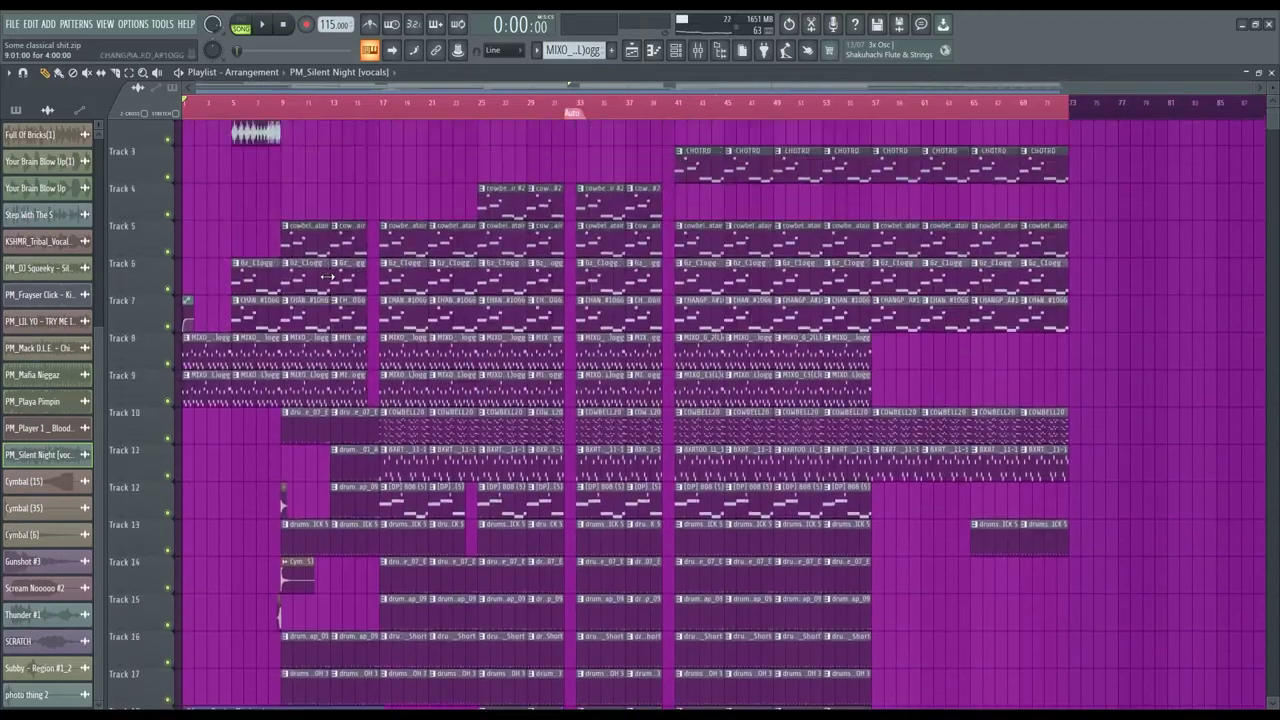
scroll(330, 277, "down", 4)
scroll(330, 277, "down", 3)
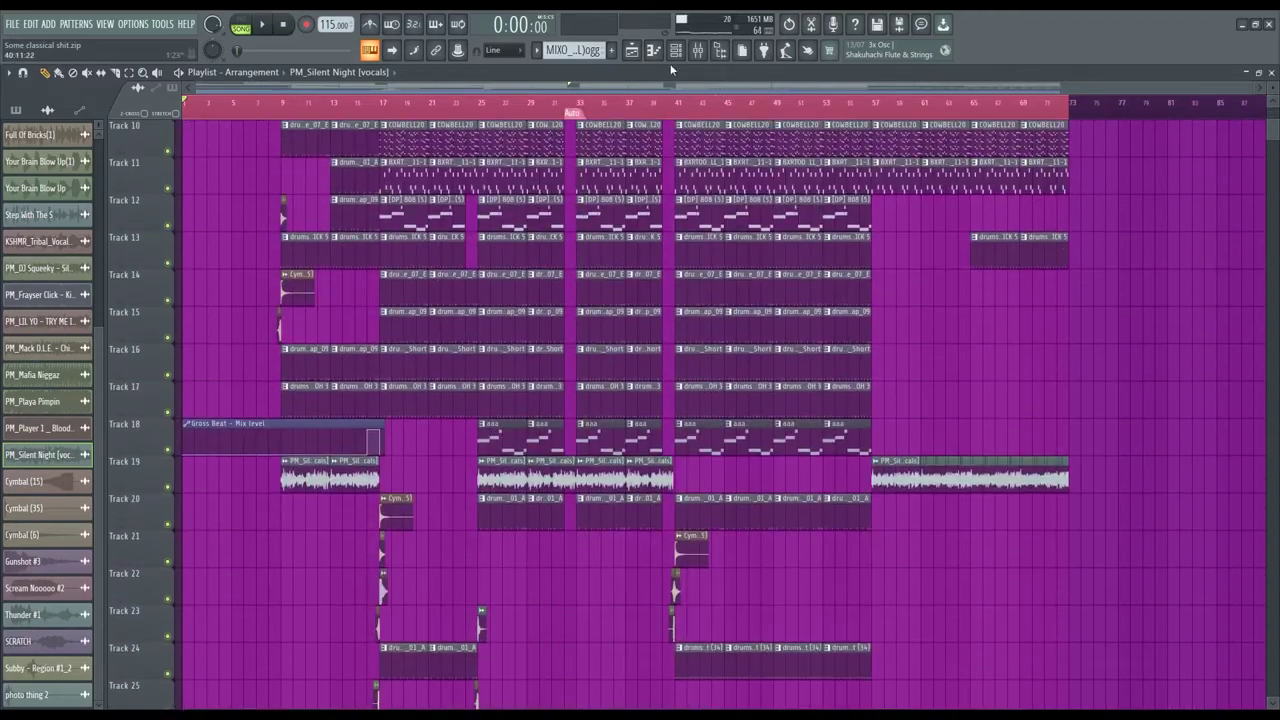
left_click(697, 50)
Select the Silent Night vocals insert, close the mixer, and view the SYNTHS melody notes
left_click(317, 222)
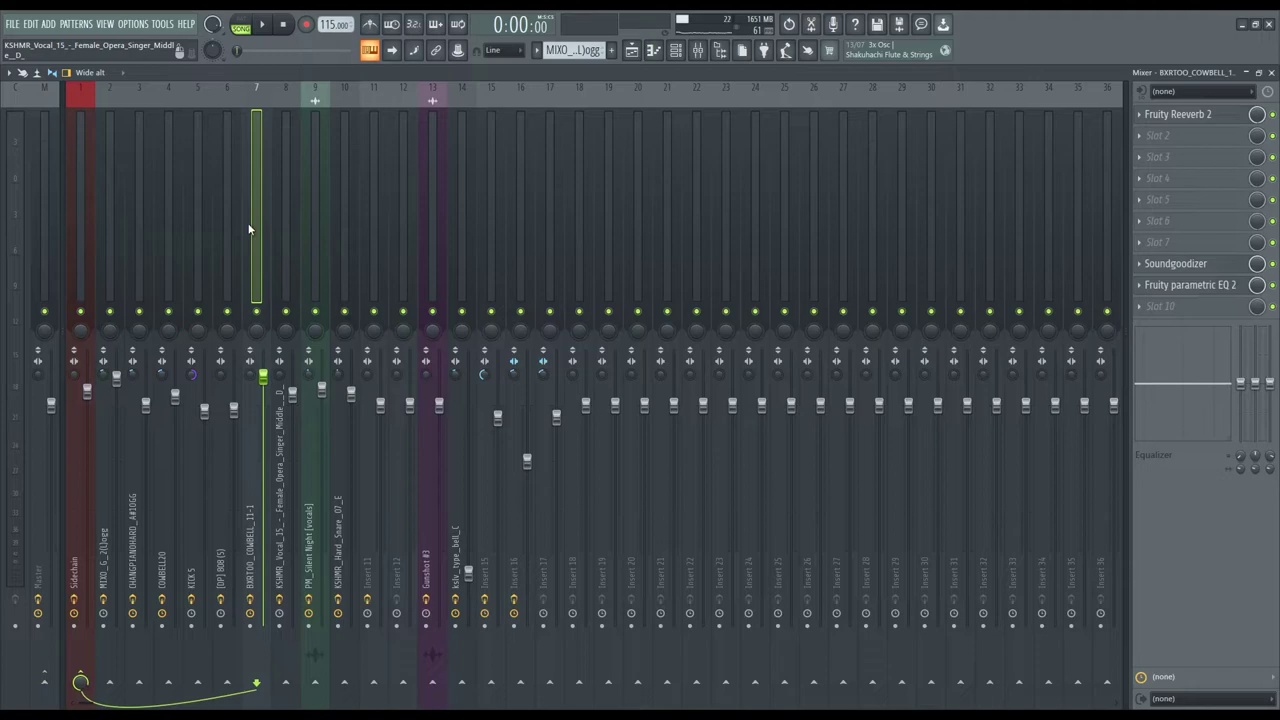
left_click(1272, 73)
left_click(612, 108)
double_click(350, 135)
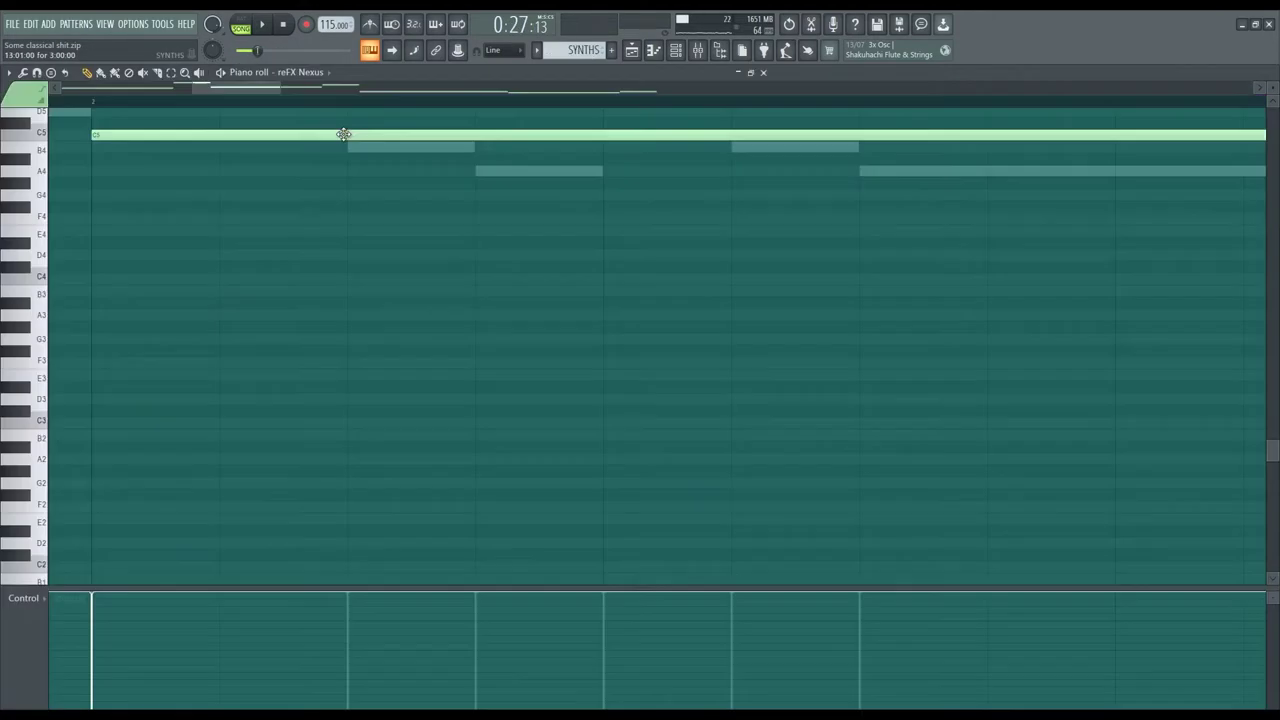
scroll(343, 135, "down", 3)
left_click(468, 179, "ctrl+shift")
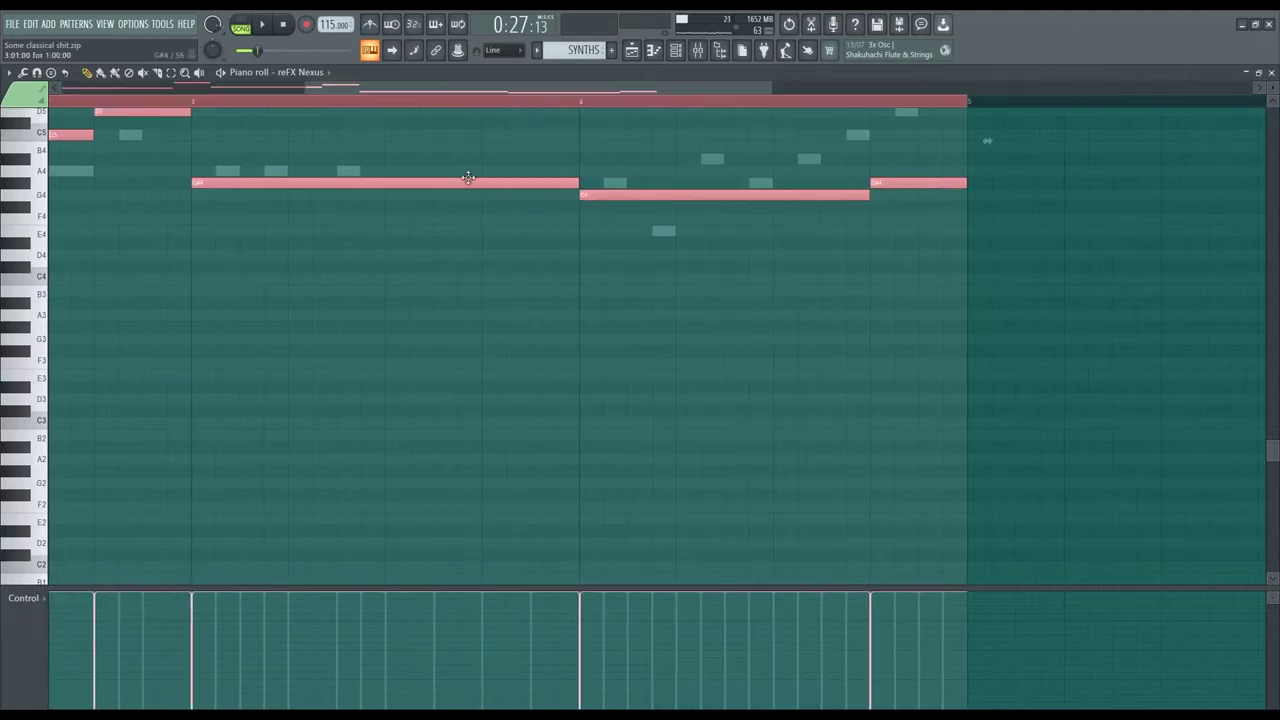
scroll(560, 110, "down", 3)
scroll(580, 210, "down", 3)
left_click(1272, 73)
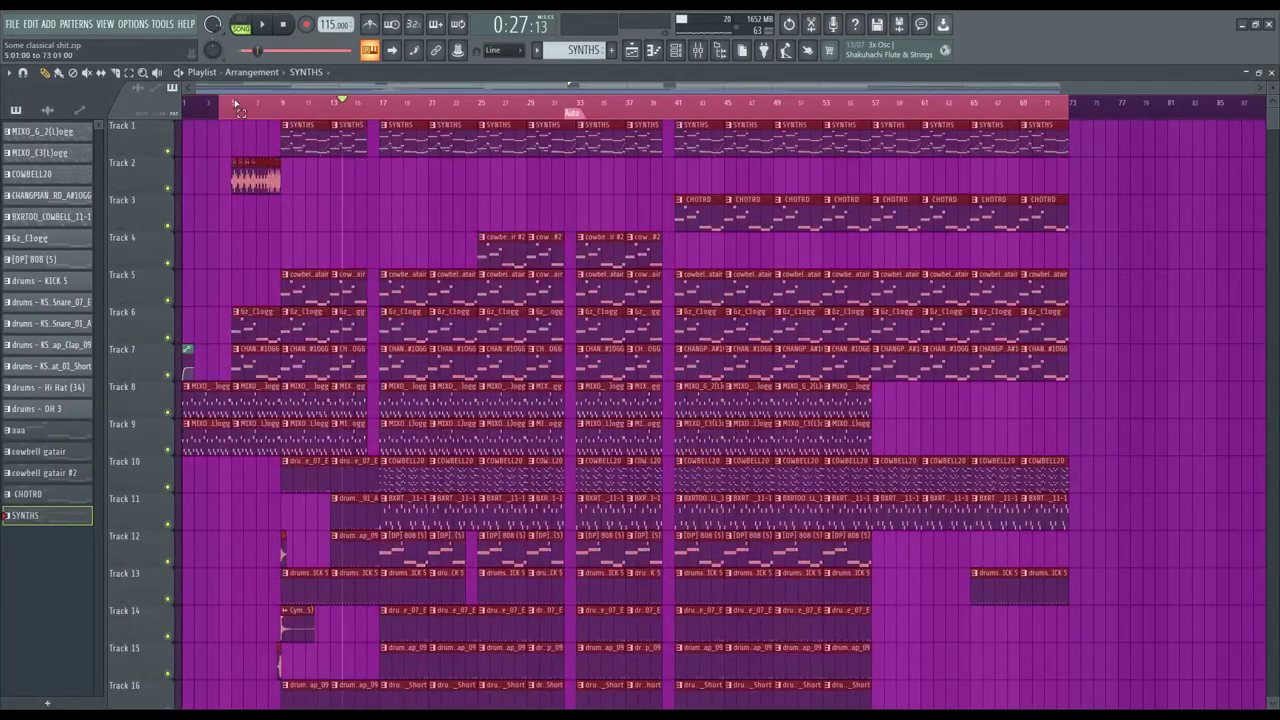
Mark bars 57 to 73 as the playback section and switch to pattern mode
left_click_drag(612, 104, 1068, 104)
left_click(880, 104)
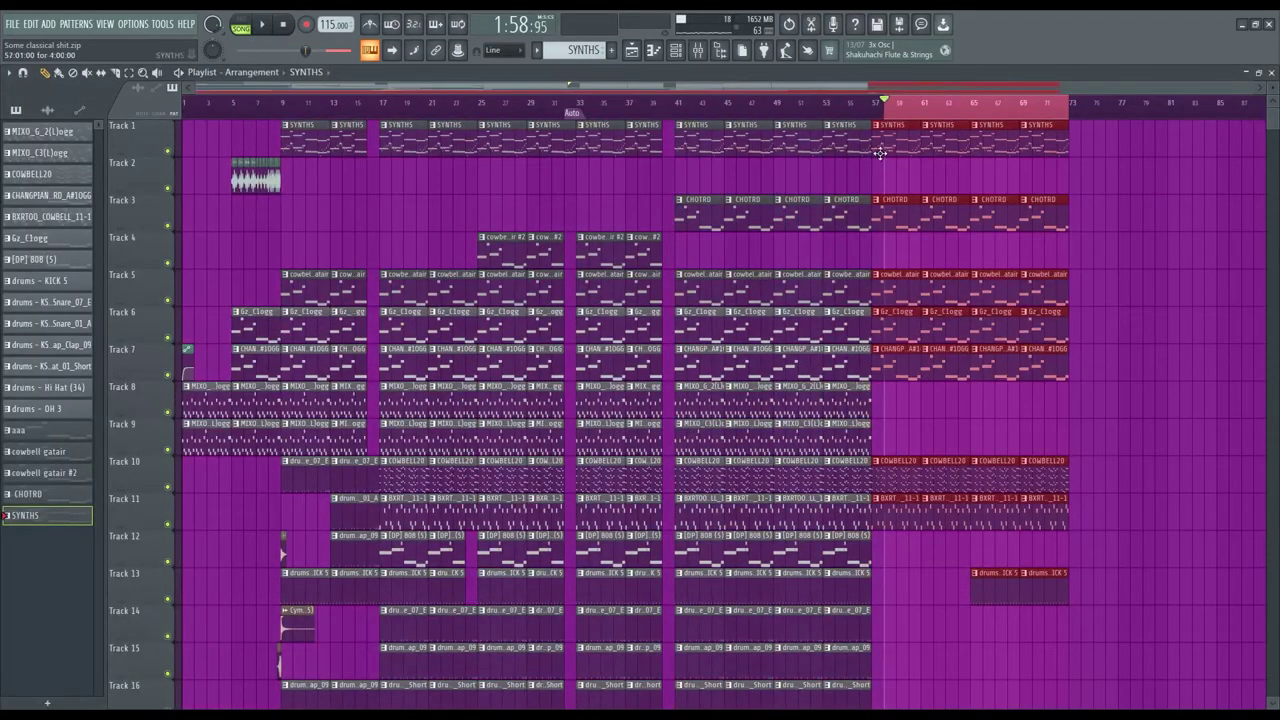
key("F6")
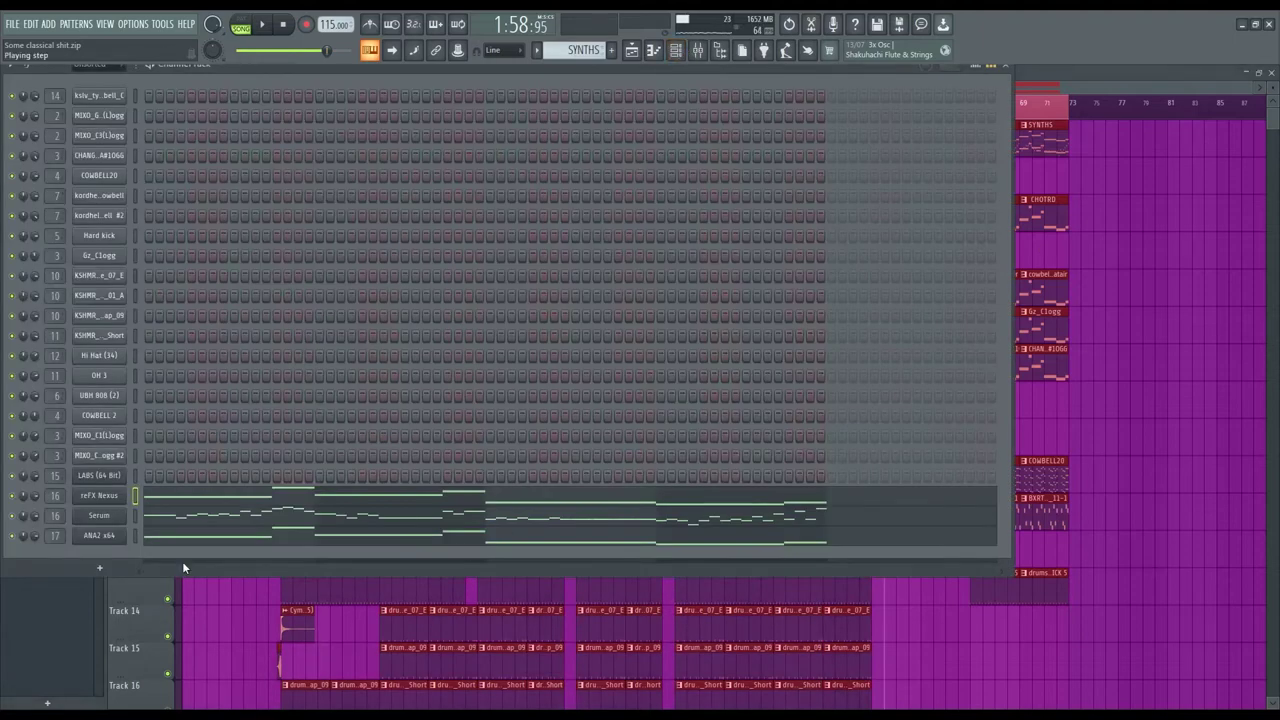
left_click(240, 24)
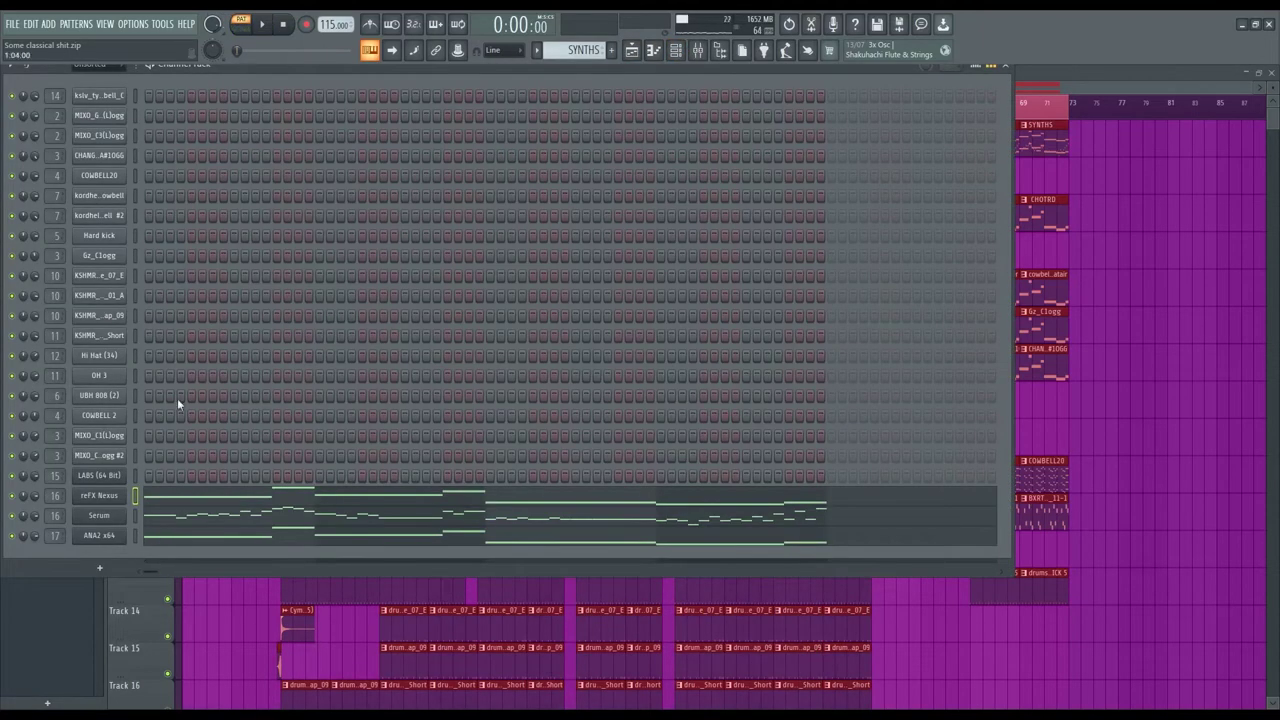
key("Escape")
Play the SYNTHS pattern in the piano roll, stop it, and close the editor
key("F7")
key("space")
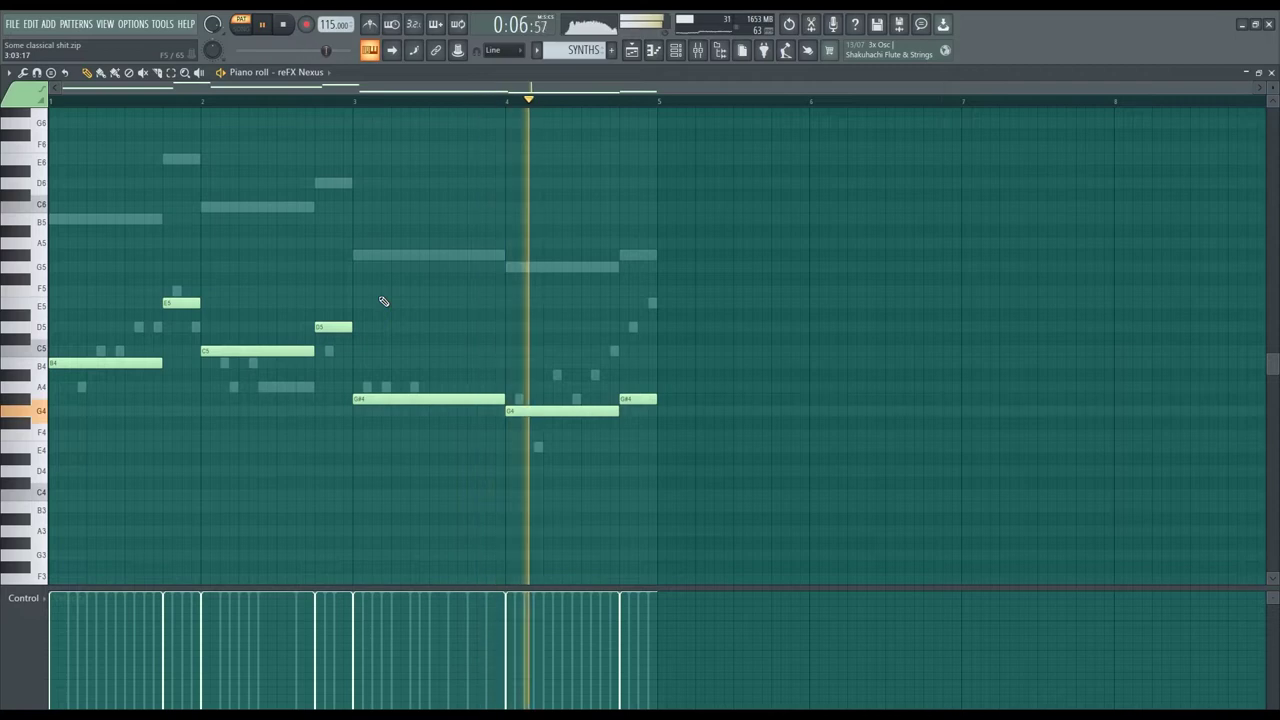
key("space")
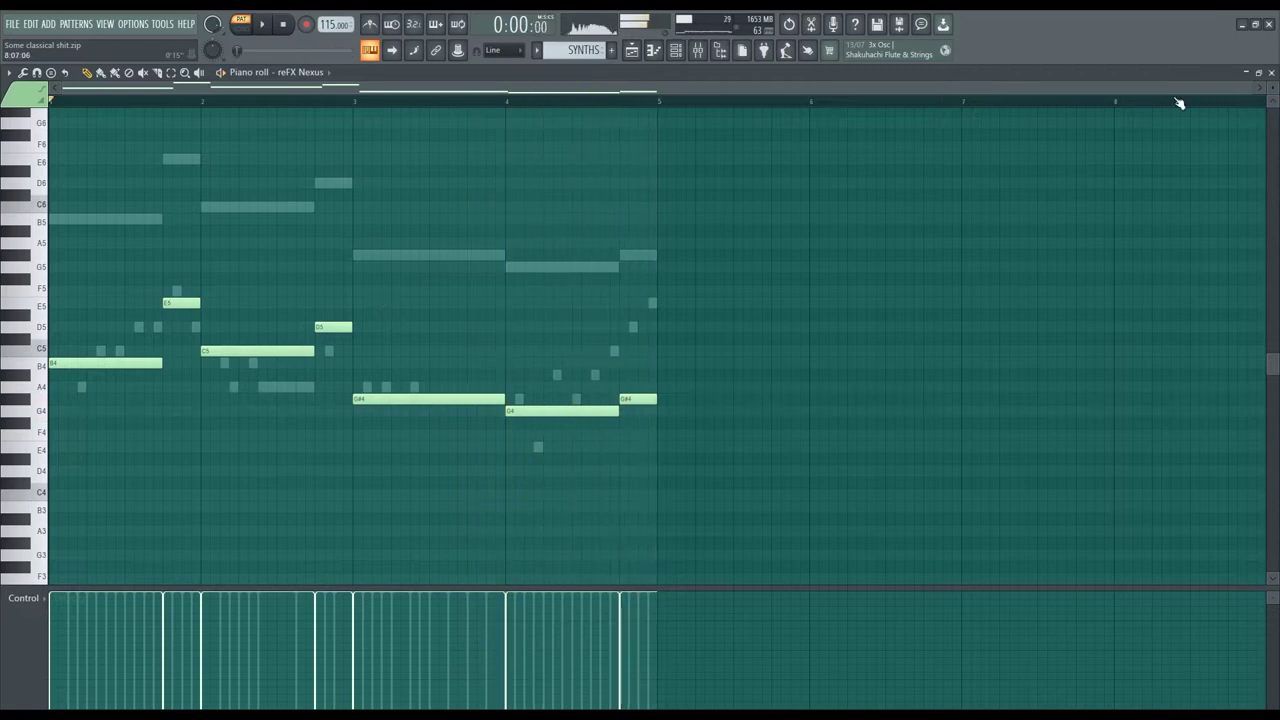
left_click(1271, 74)
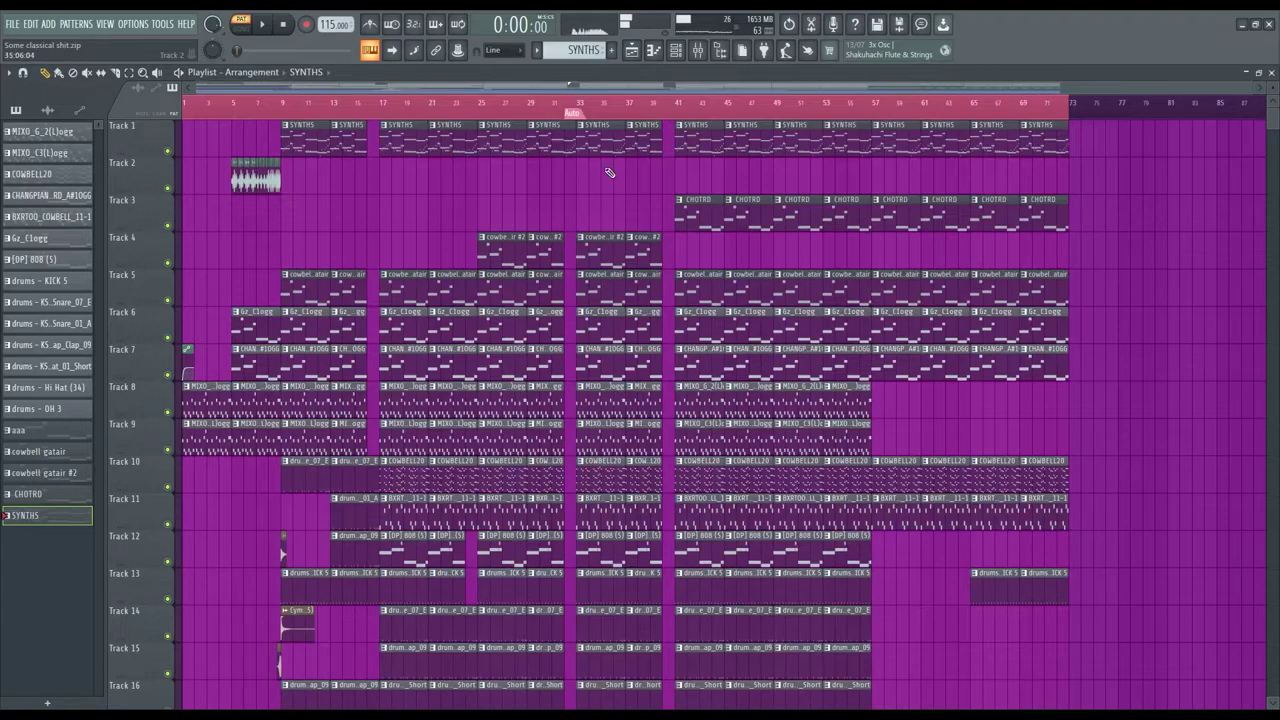
Play the cowbell gatair #2 clip's bell melody from Track 4, then stop and close it
left_click(500, 250)
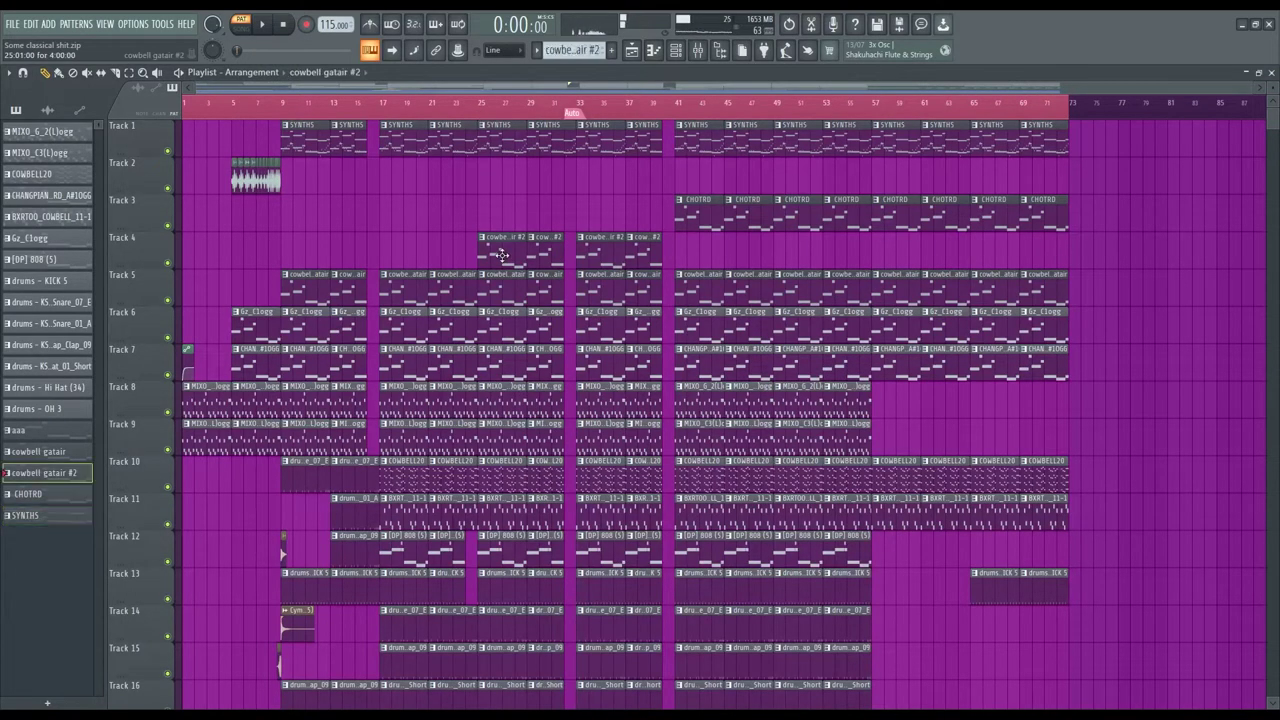
double_click(490, 258)
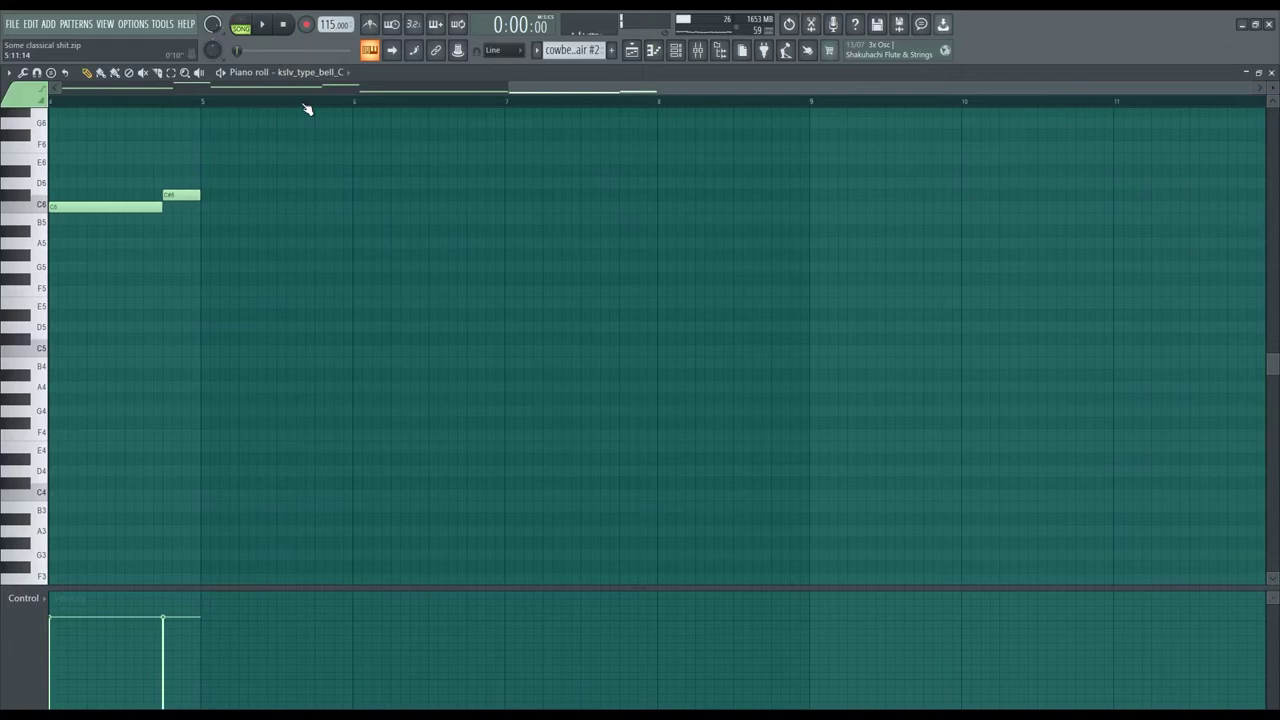
left_click(240, 24)
scroll(268, 172, "up", 5)
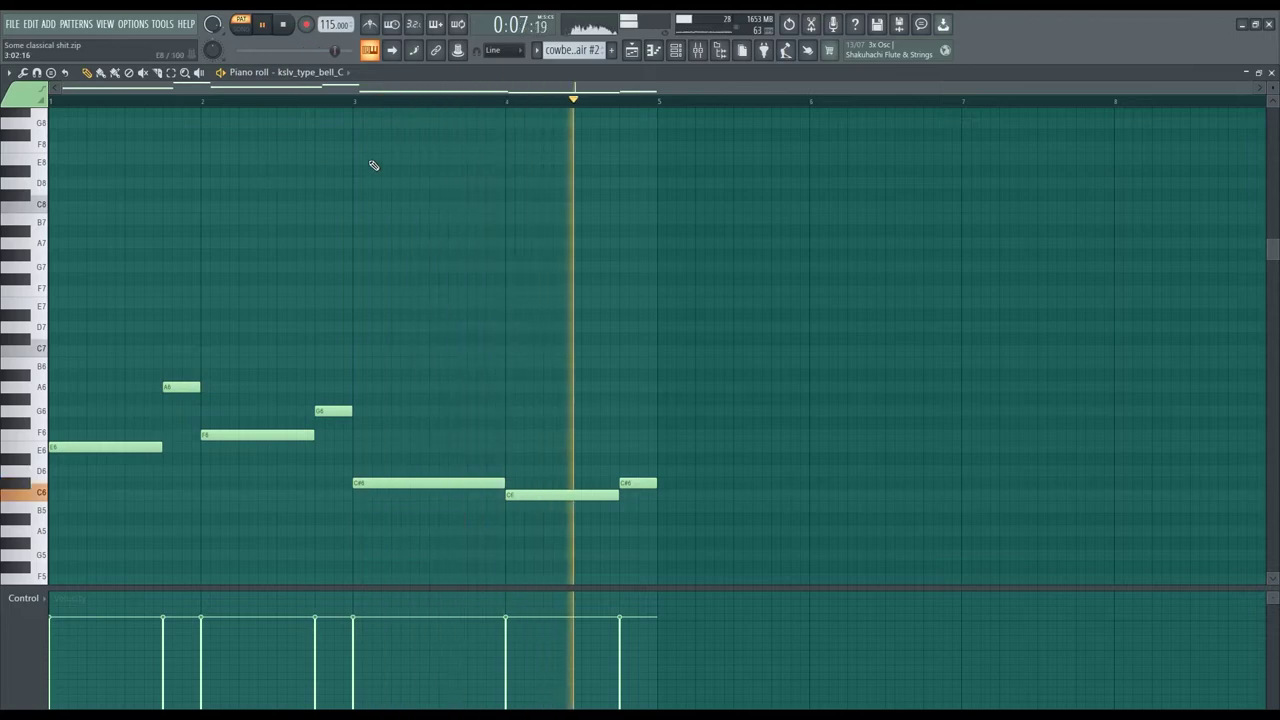
key("space")
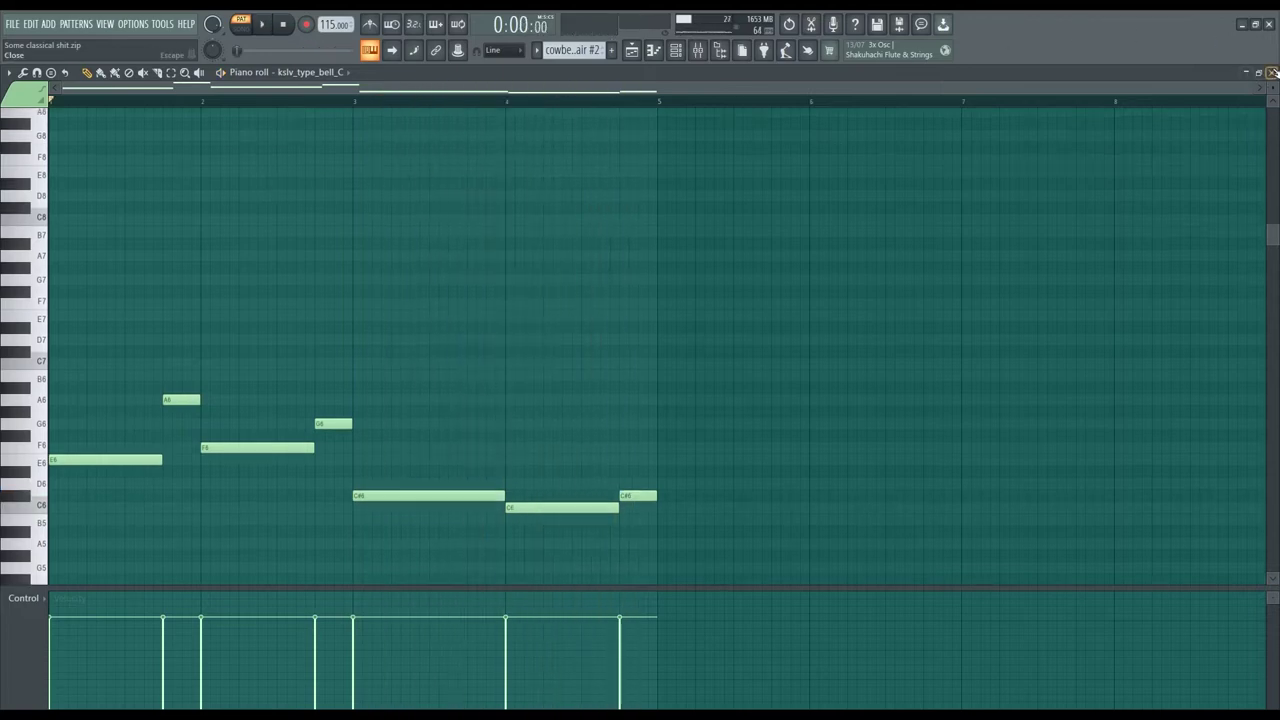
key("F5")
scroll(640, 400, "down", 3)
scroll(463, 330, "down", 2)
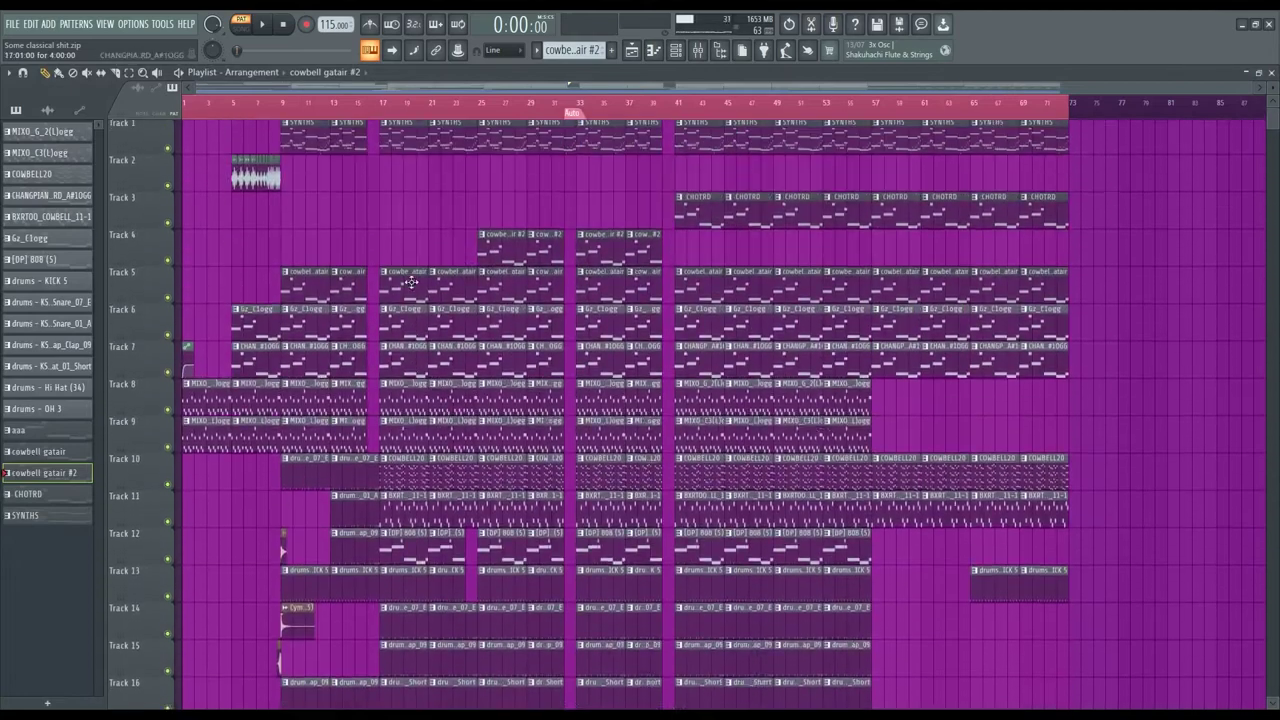
Open the mixer and play insert 2 soloed, then stop playback
key("space")
left_click(700, 50)
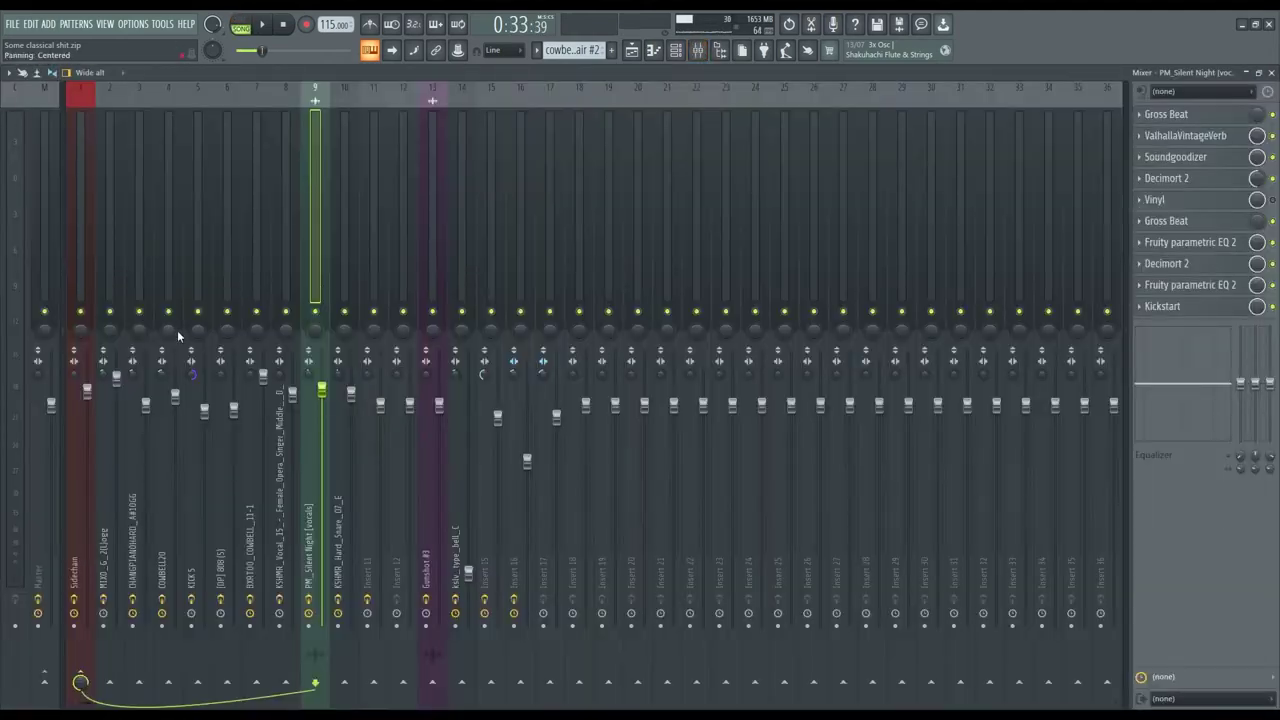
right_click(110, 313)
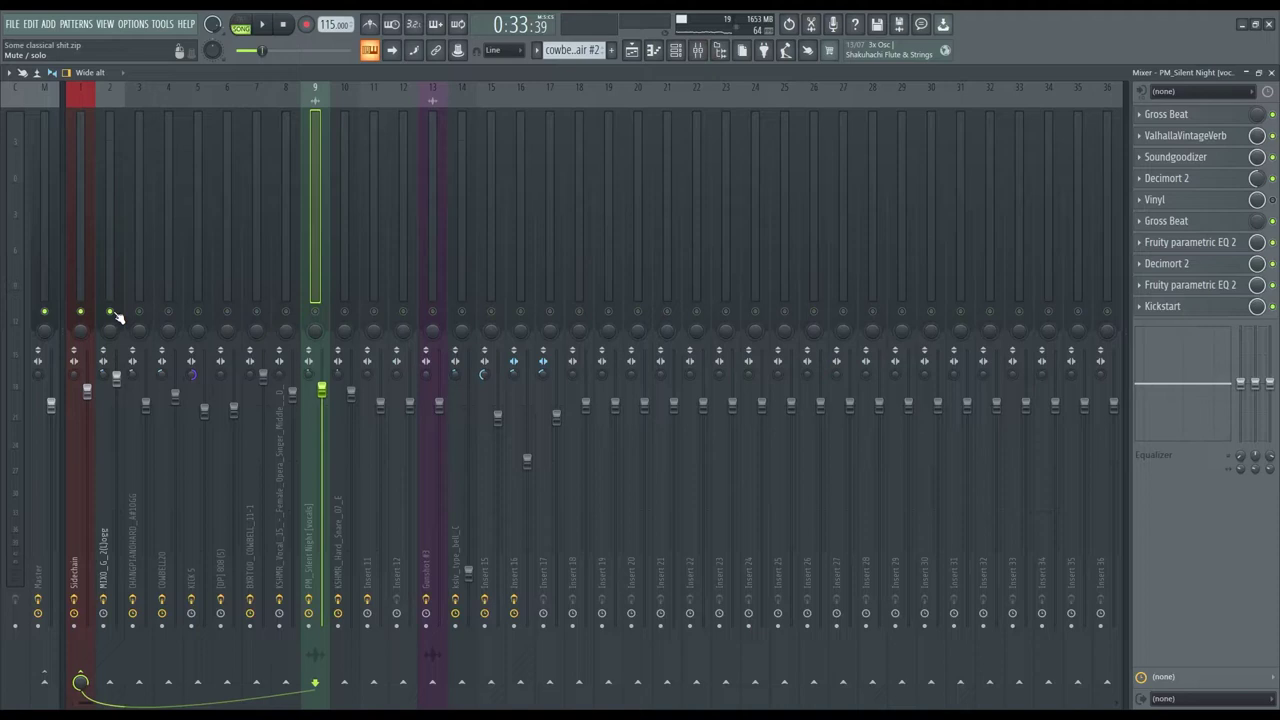
key("space")
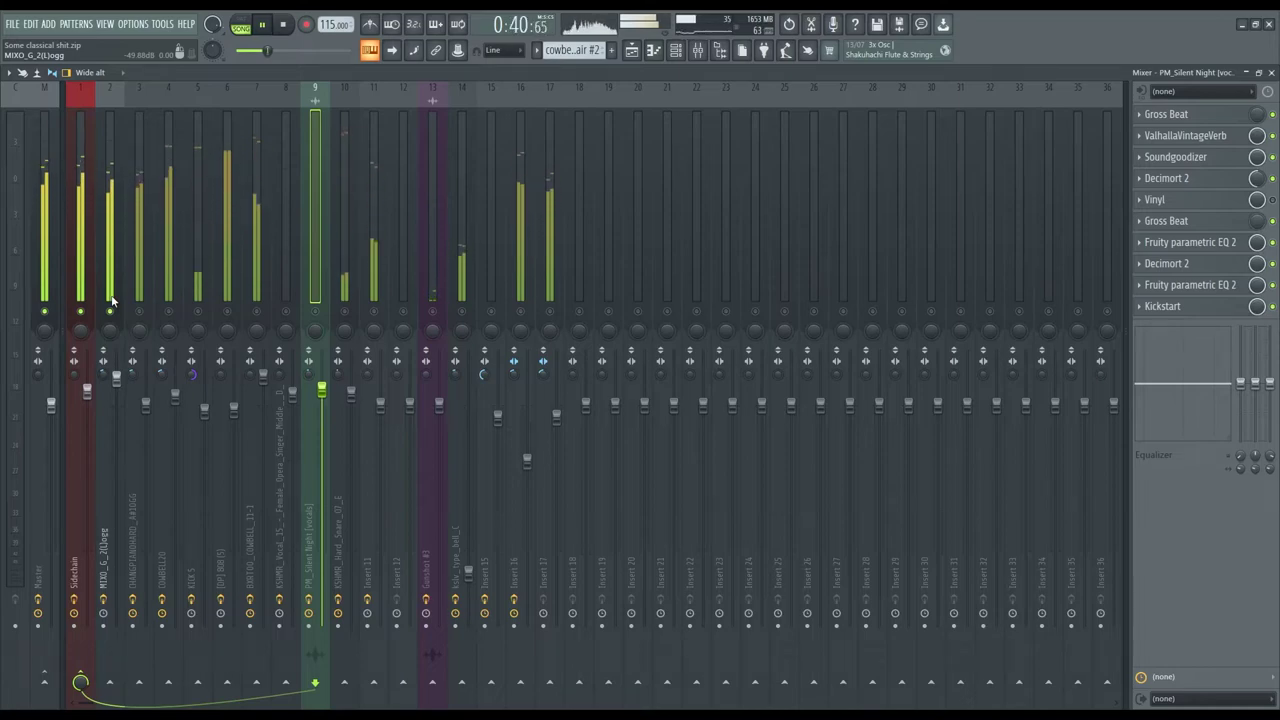
key("space")
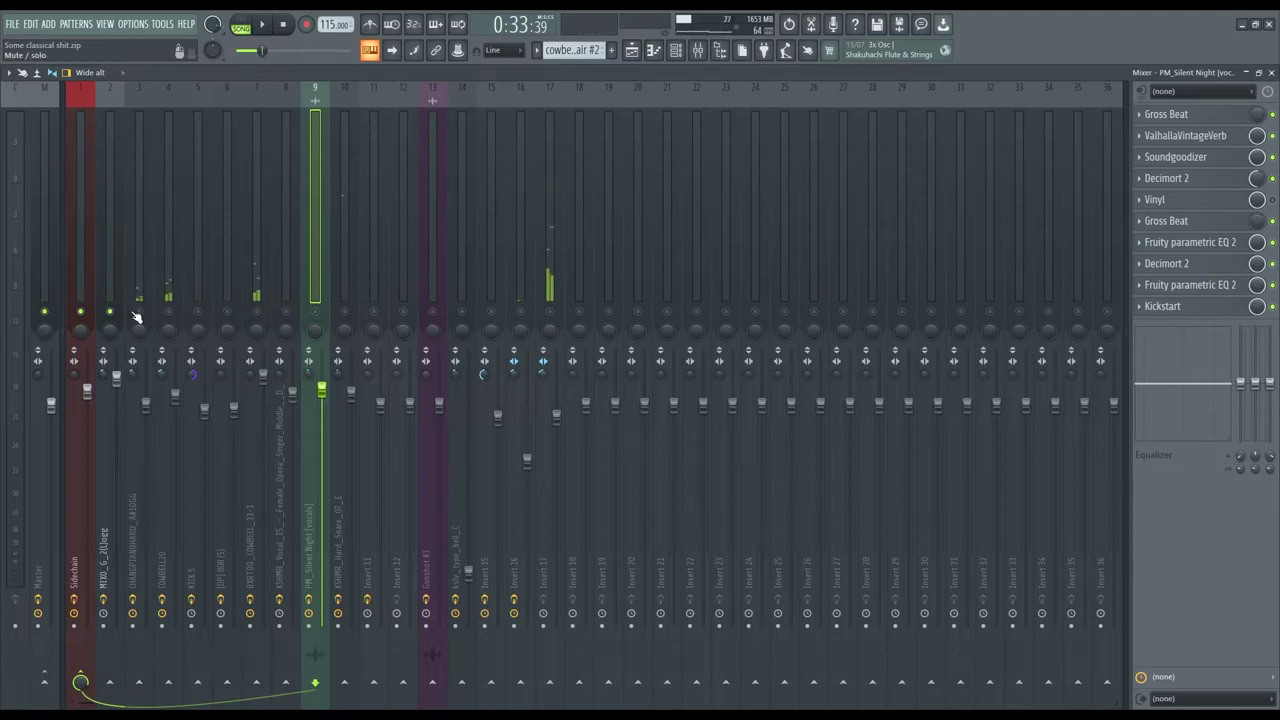
Release the solo and browse effect chains from the Master through insert 9
left_click(138, 314)
right_click(432, 314)
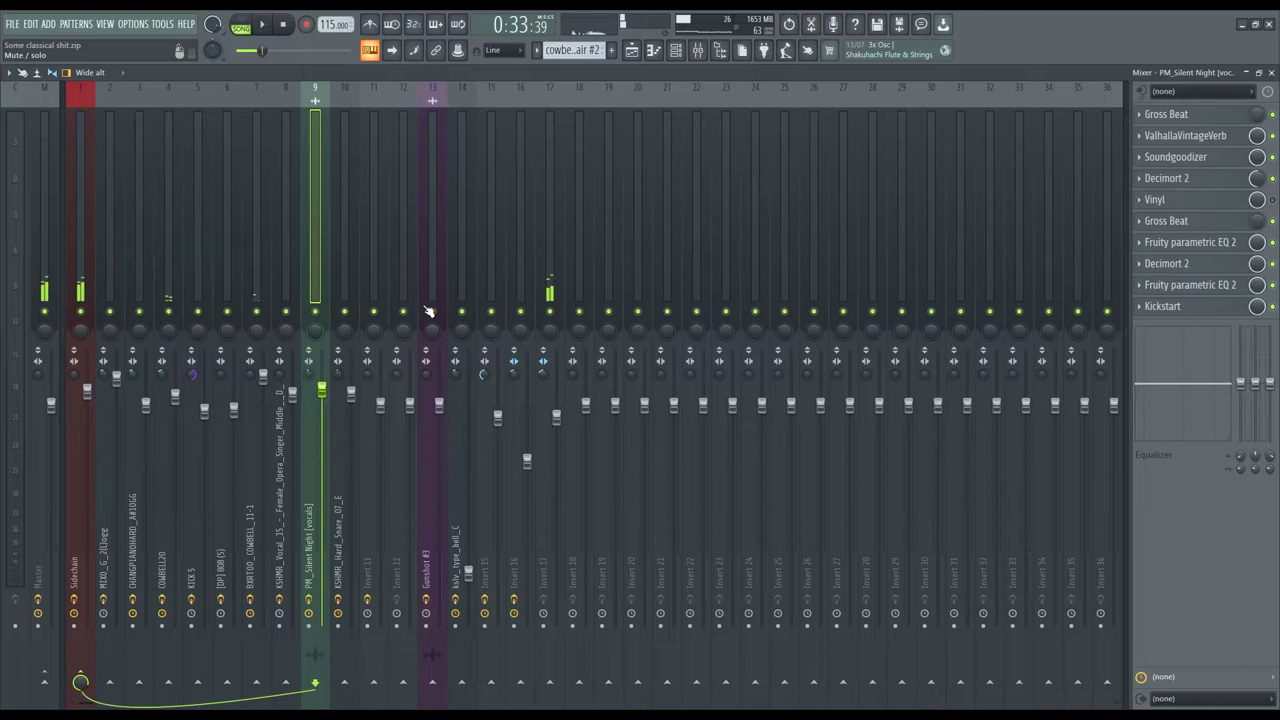
left_click(46, 262)
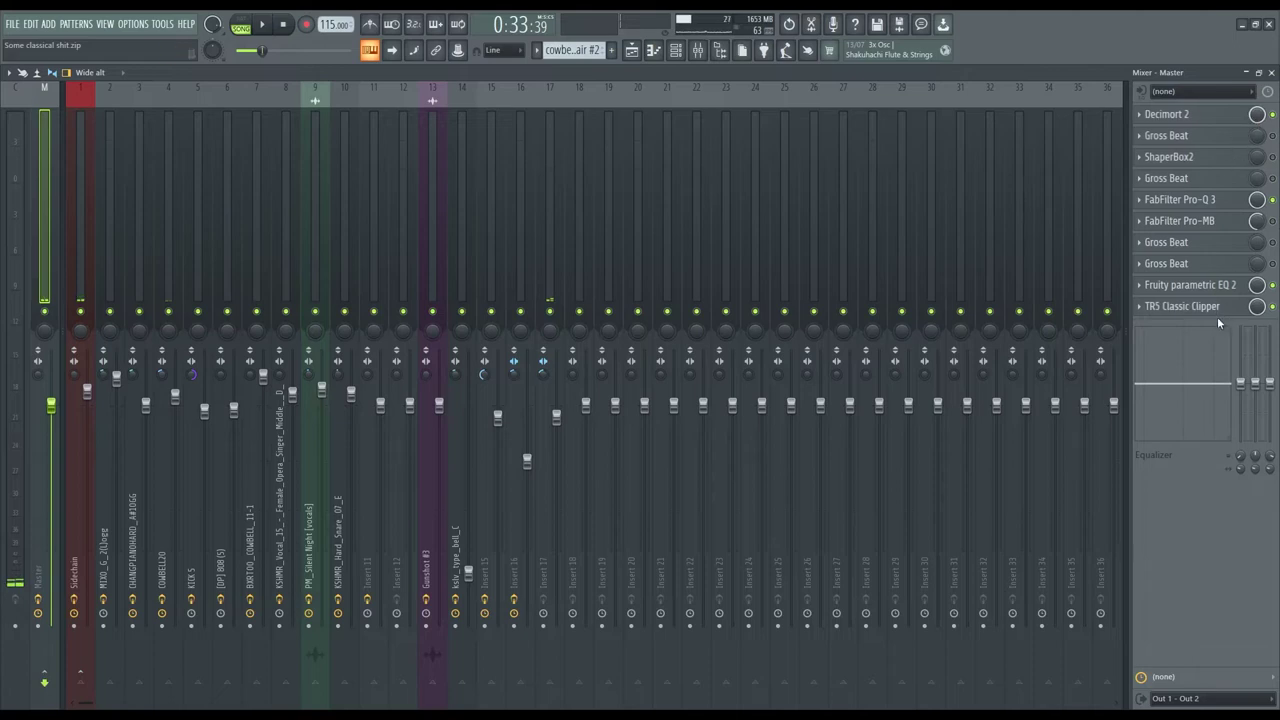
left_click(257, 244)
left_click(84, 260)
left_click(106, 271)
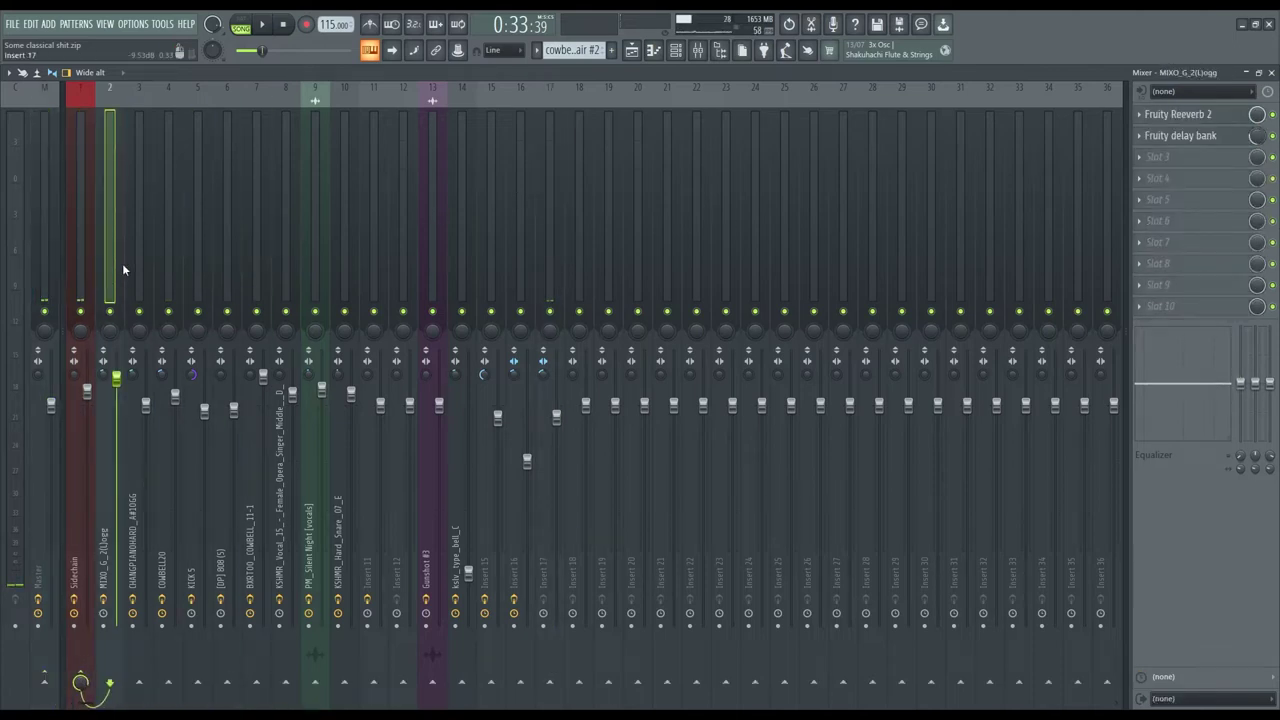
left_click(135, 270)
left_click_drag(131, 263, 317, 264)
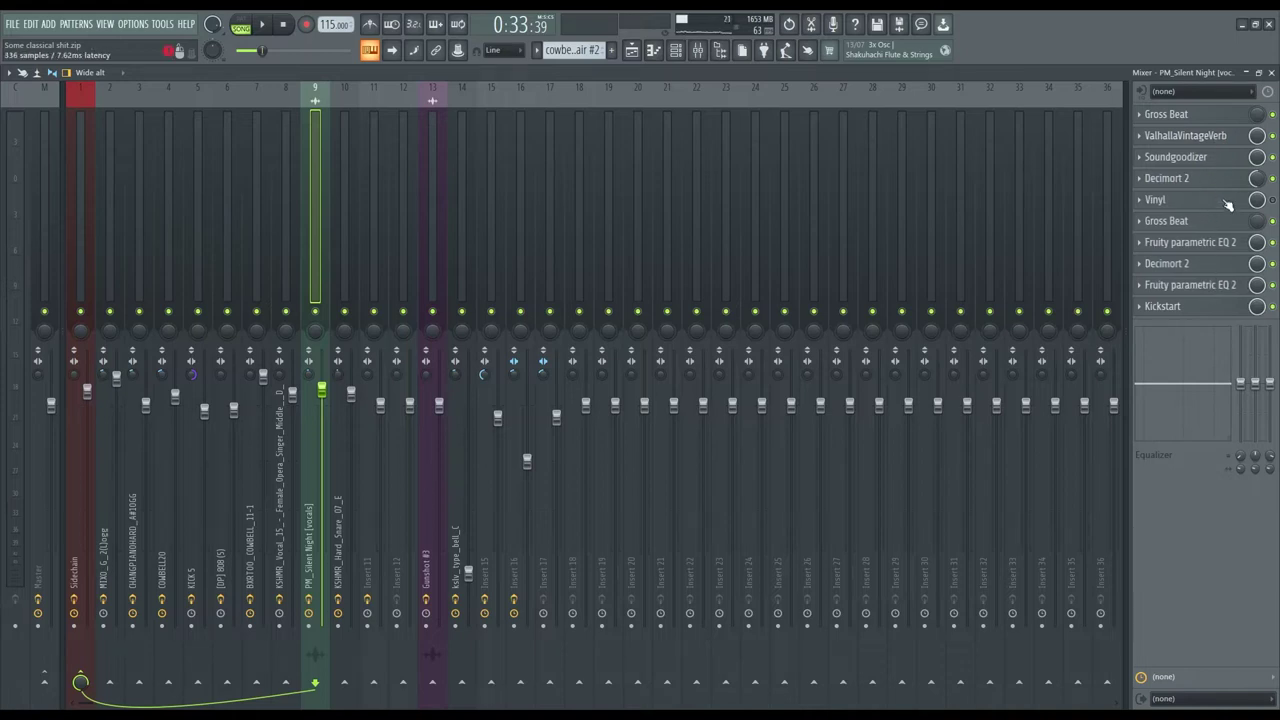
Inspect the two Decimort 2 bit crusher instances on the vocals, then close the window
left_click(1167, 178)
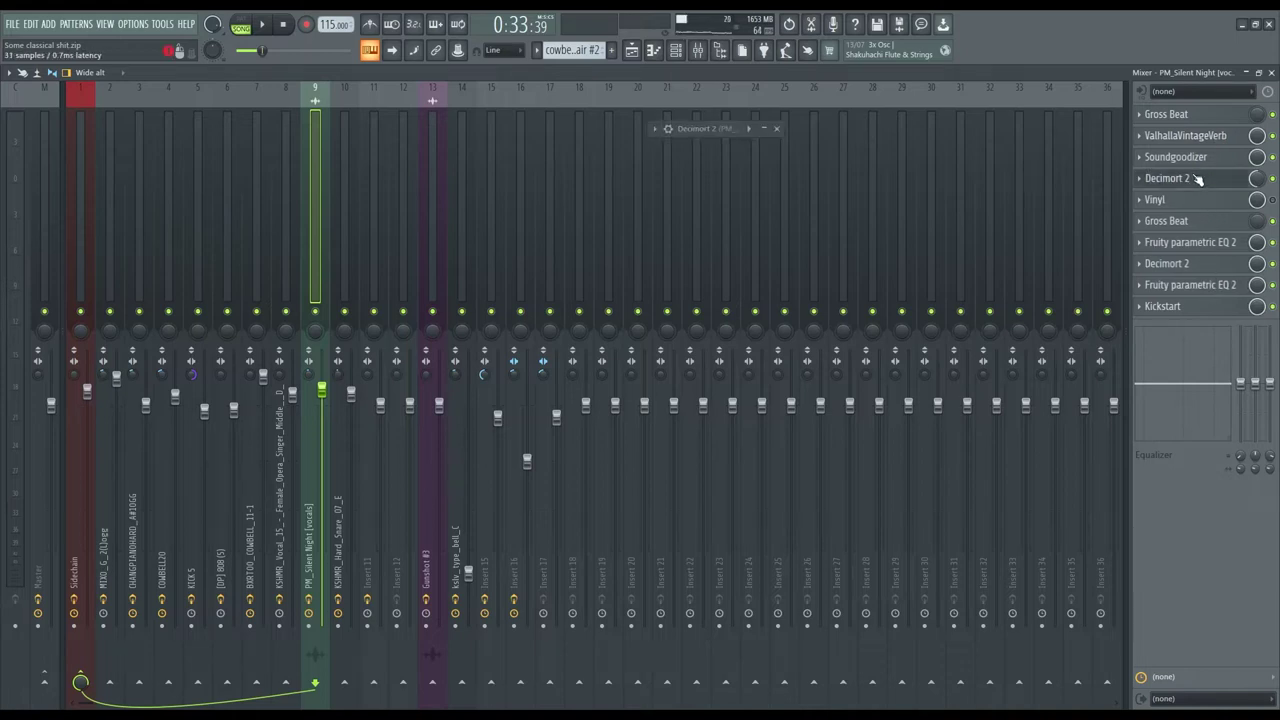
left_click(1186, 264)
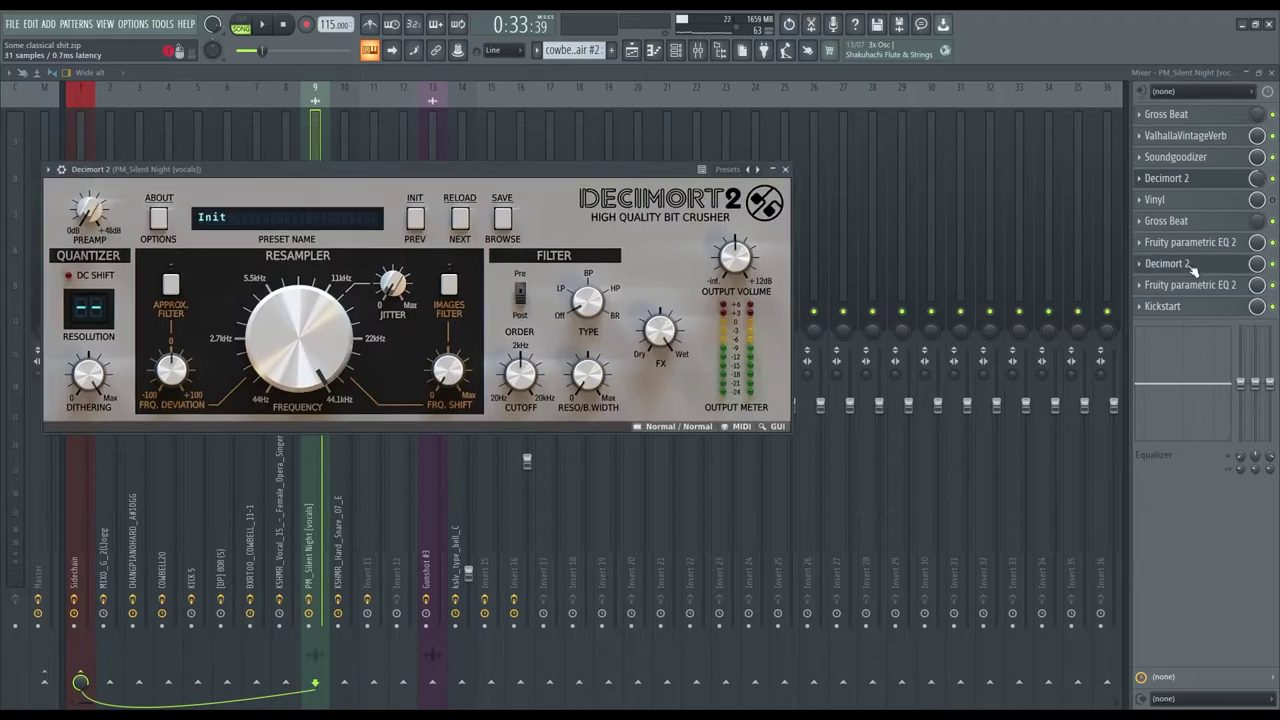
left_click_drag(350, 173, 345, 185)
left_click(792, 186)
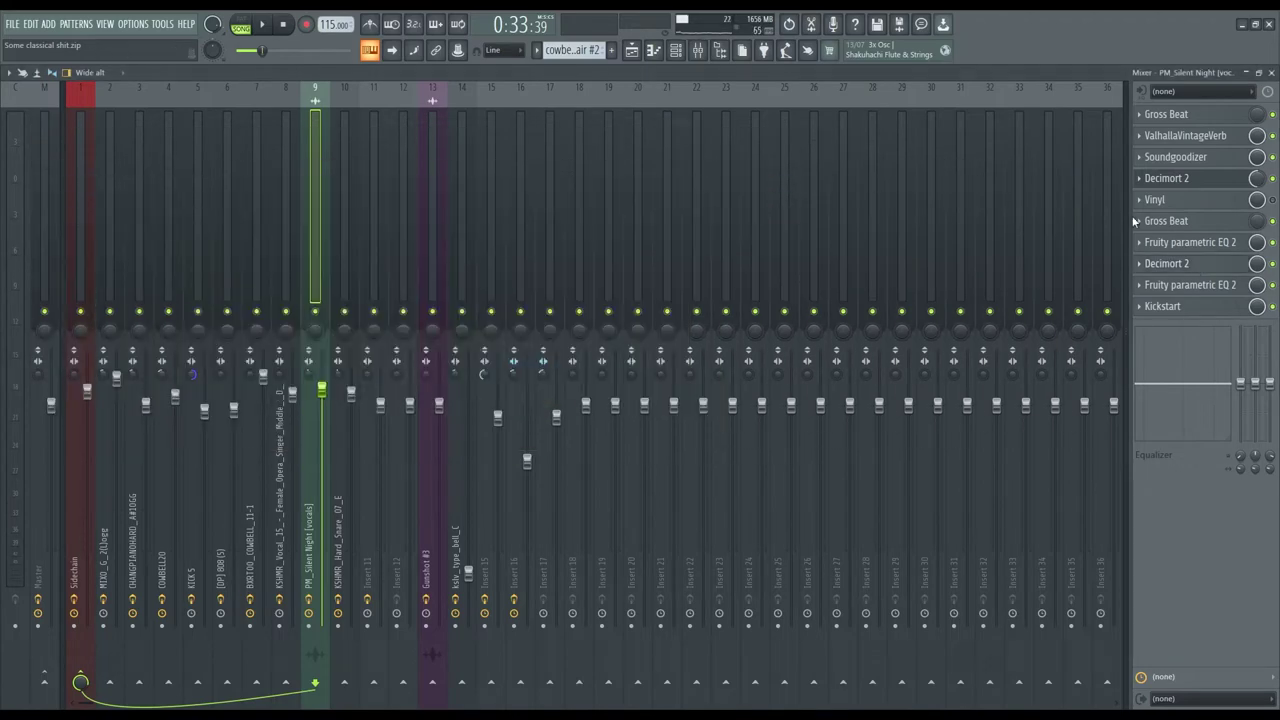
Check inserts 8 and Sidechain, settle on insert 2's chain, then close the mixer
left_click(285, 250)
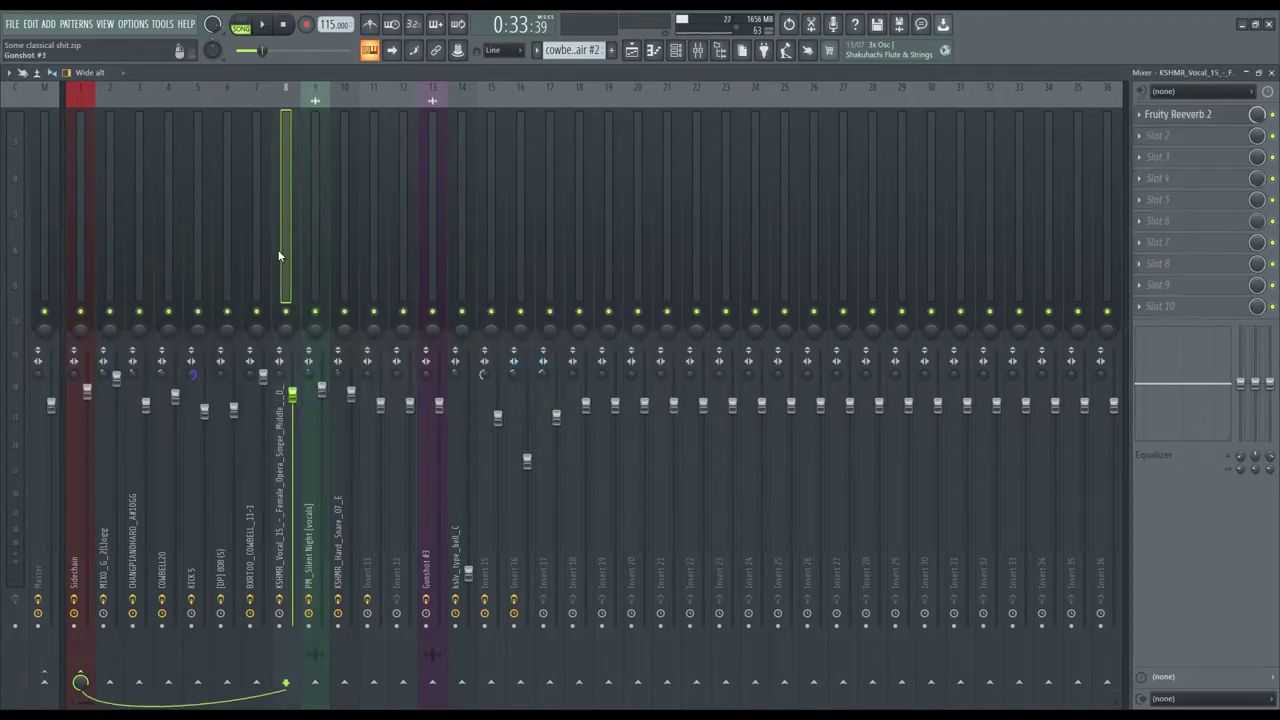
left_click(87, 275)
left_click(109, 250)
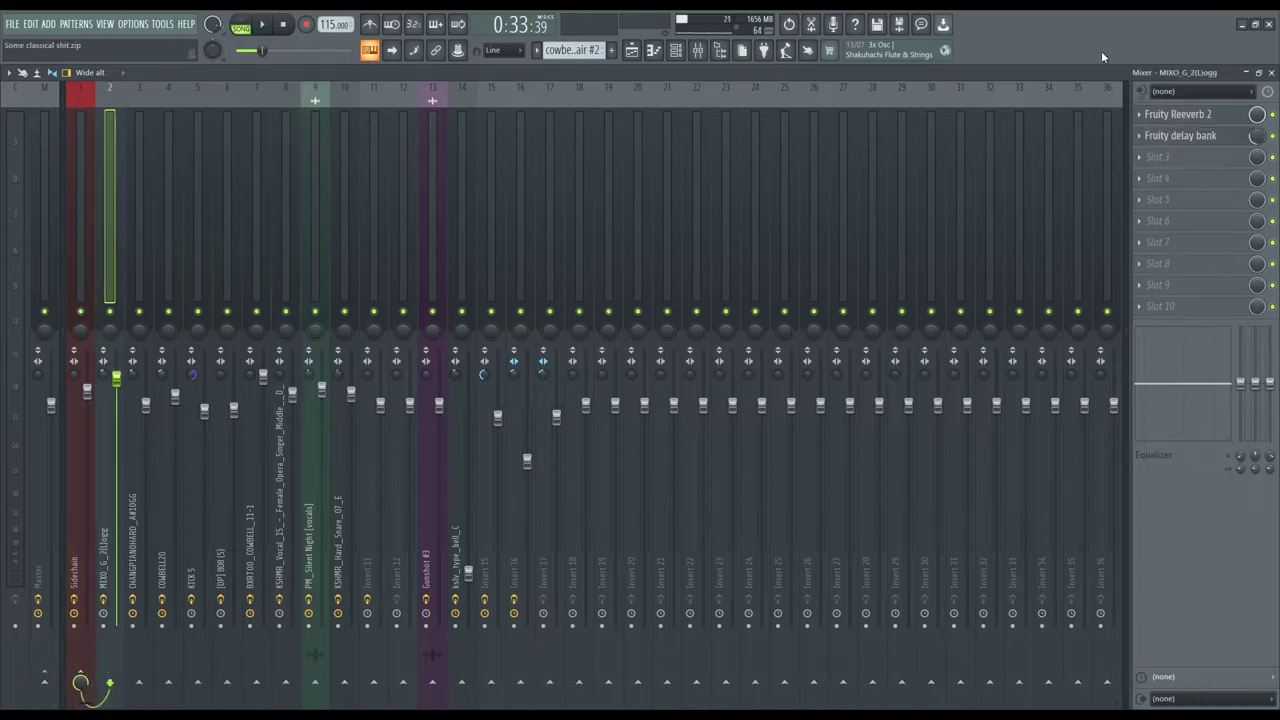
left_click(1271, 73)
scroll(453, 449, "down", 5)
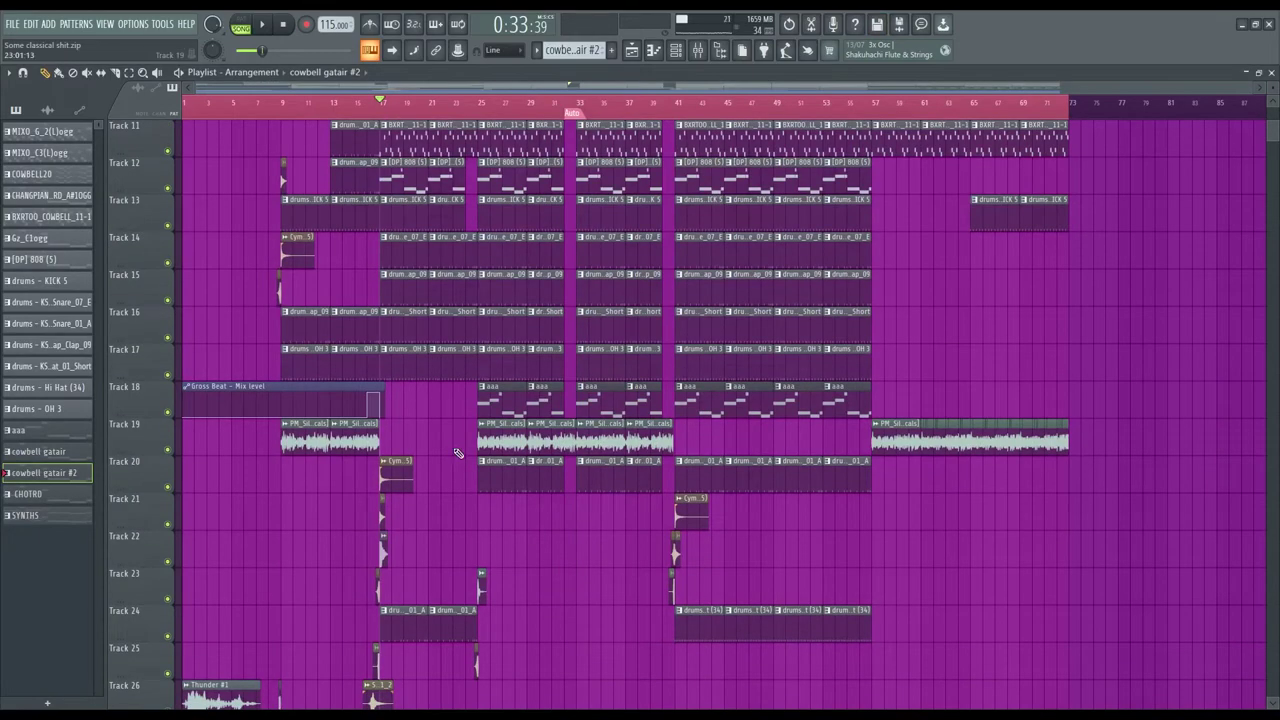
scroll(455, 453, "up", 3)
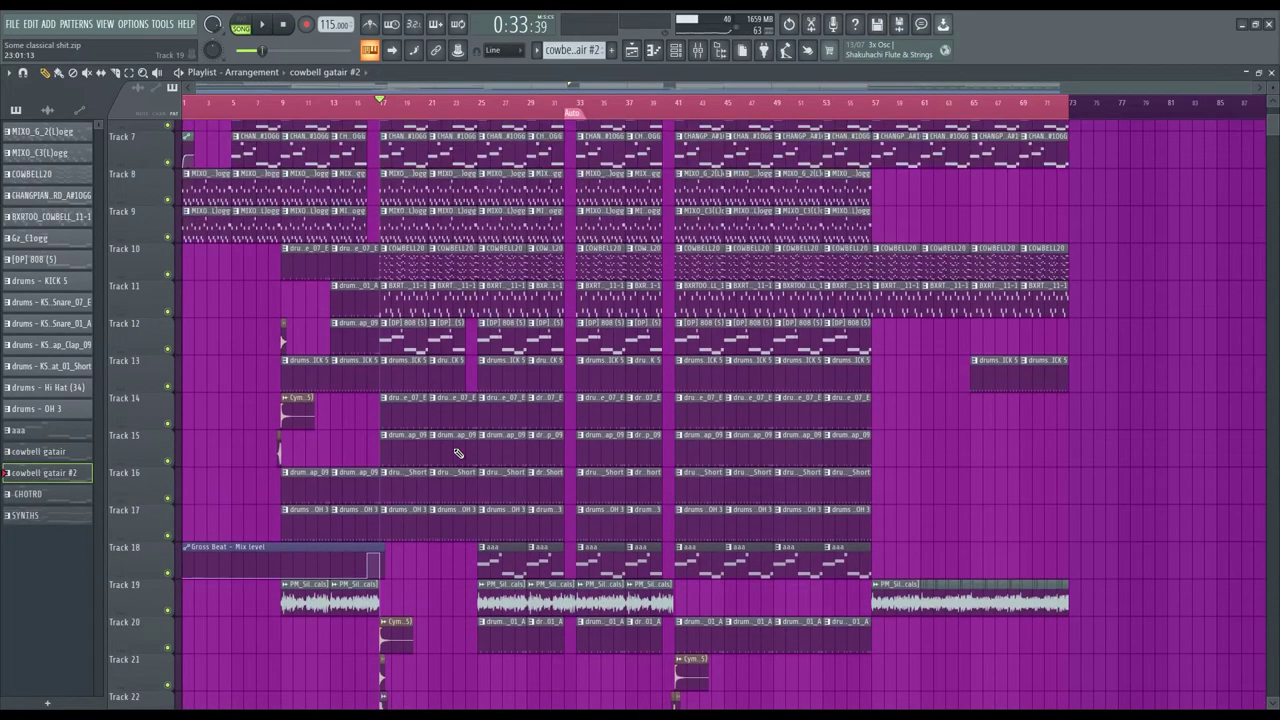
scroll(455, 350, "up", 3)
scroll(455, 278, "down", 1)
scroll(453, 280, "down", 1)
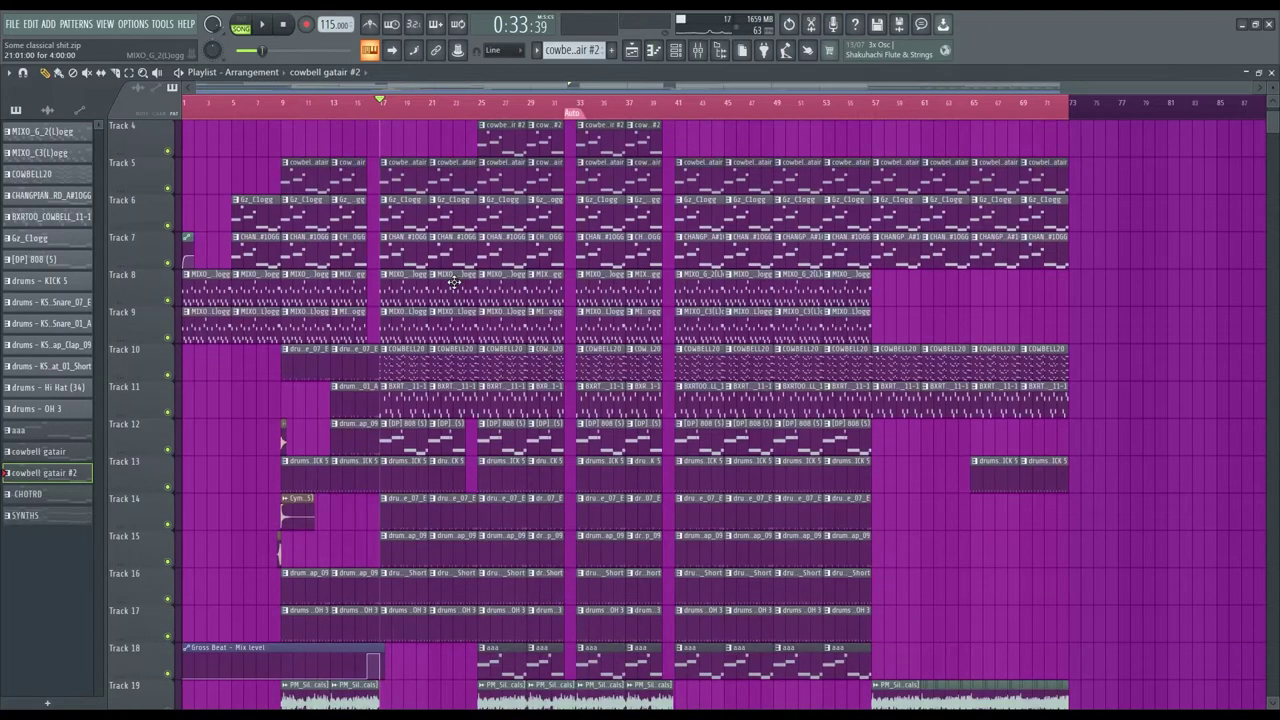
Reopen the mixer, browse to insert 4, and solo the COWBELL120 insert
left_click(698, 52)
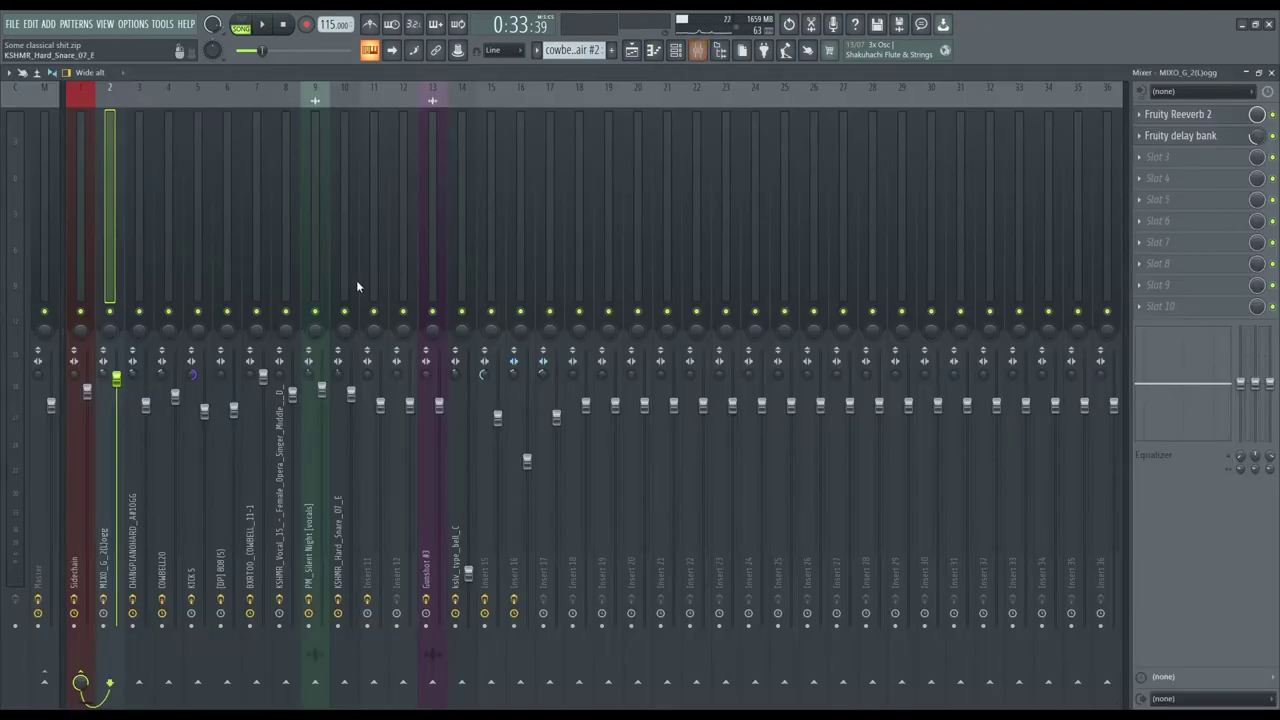
left_click(403, 260)
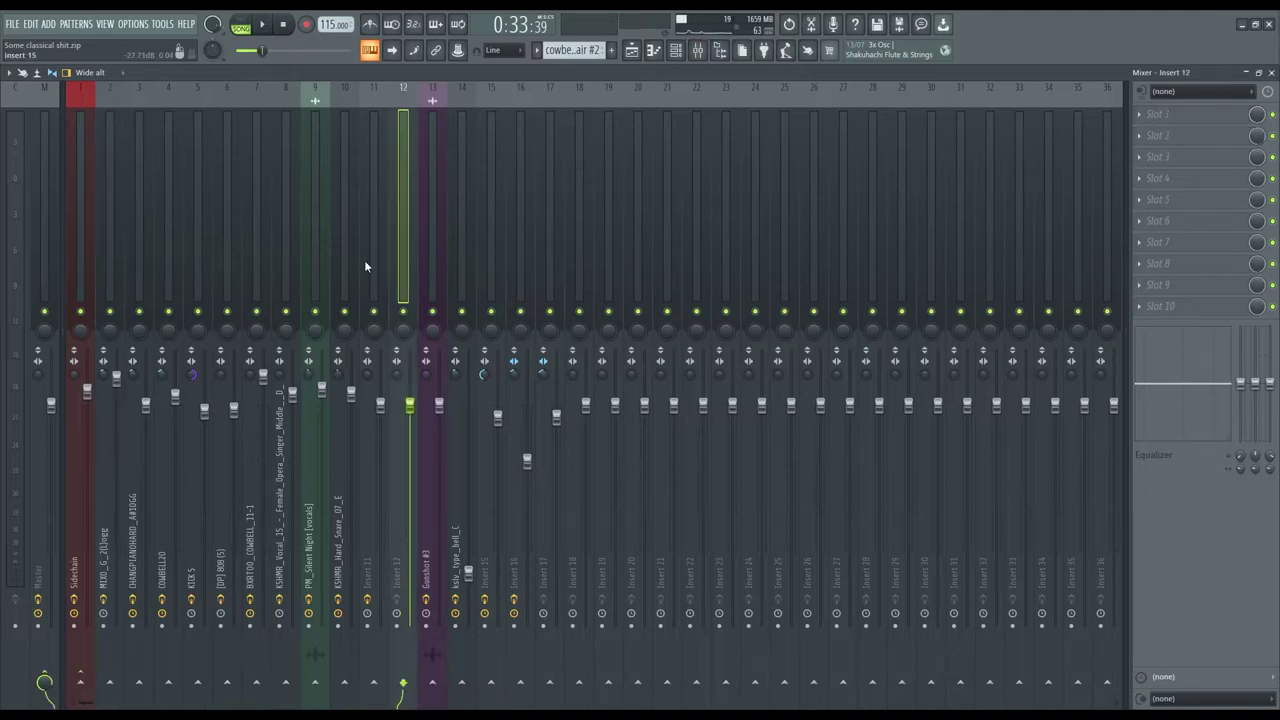
mouse_move(403, 260)
left_mouse_down()
mouse_move(176, 295)
mouse_move(203, 298)
left_mouse_up()
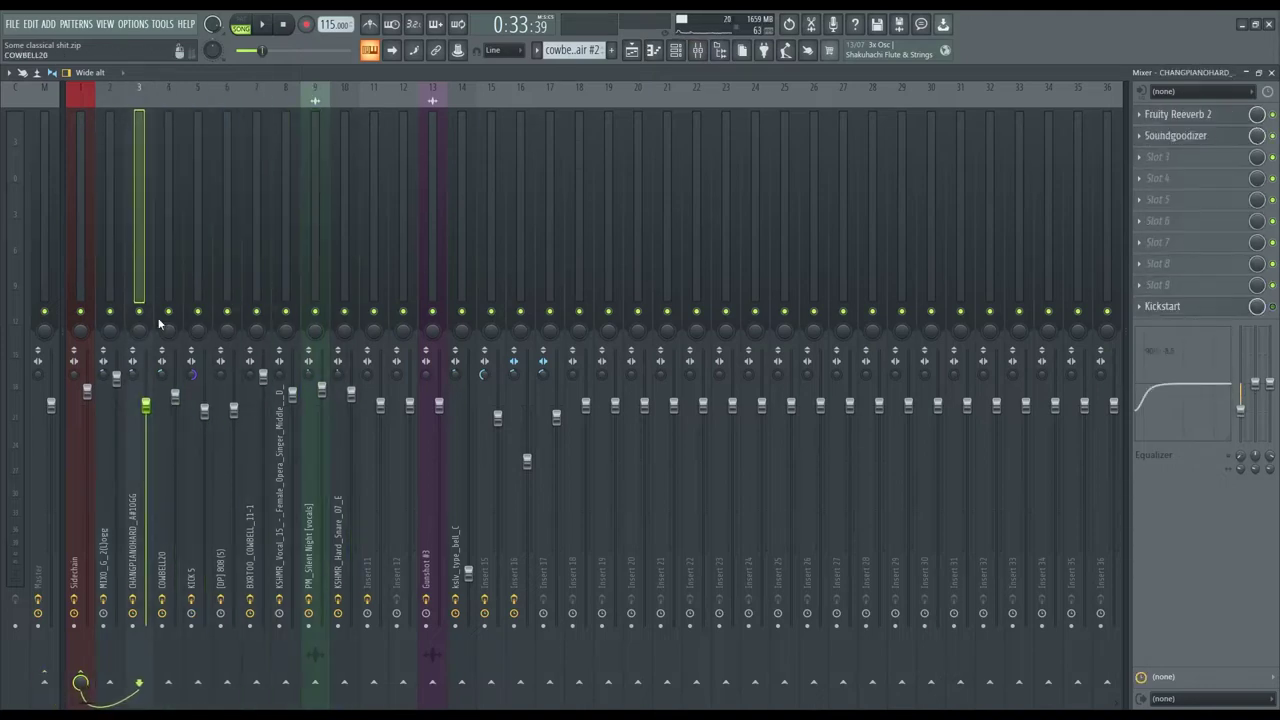
left_click(170, 295)
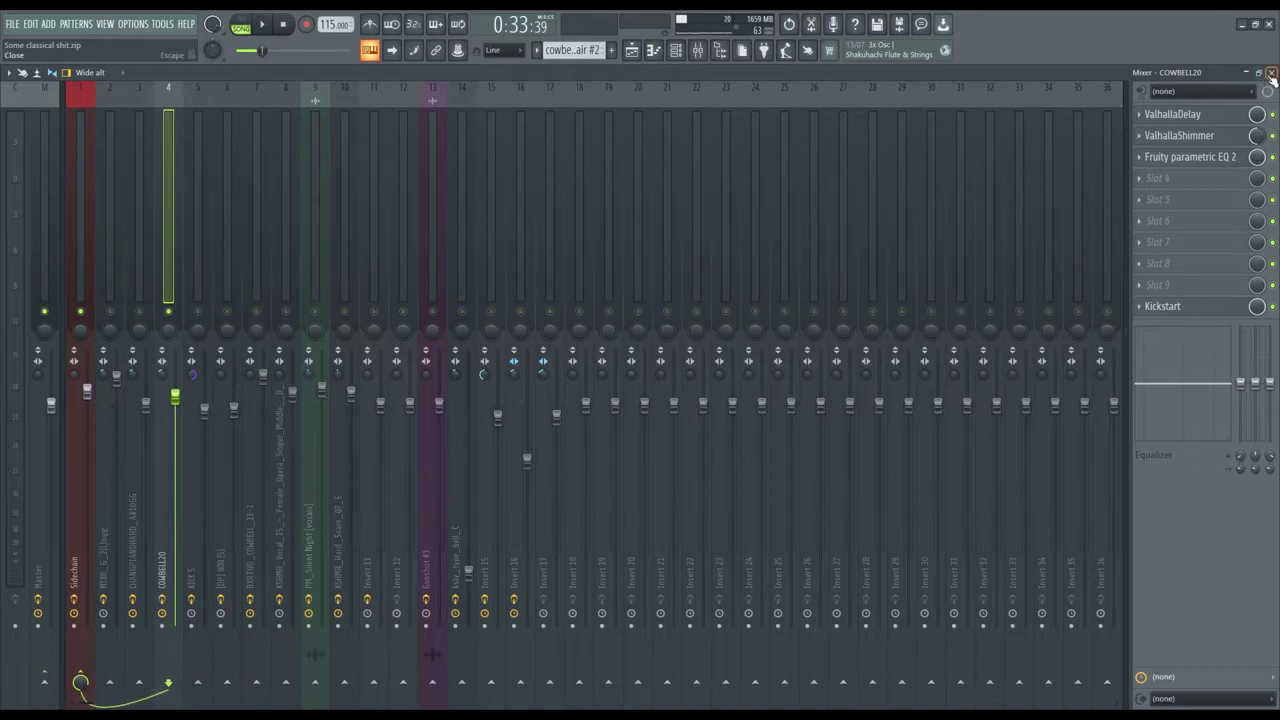
Audition the soloed cowbell, view the vocals insert's effects, then unsolo all inserts
key("space")
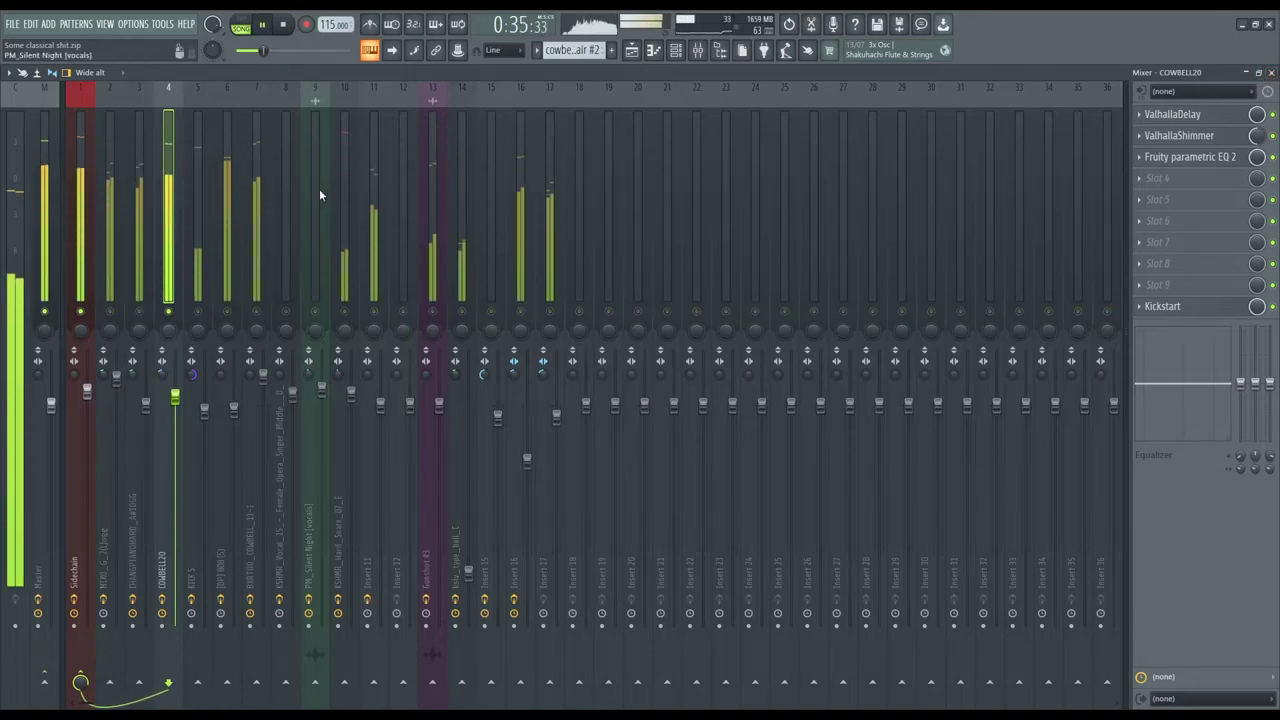
key("space")
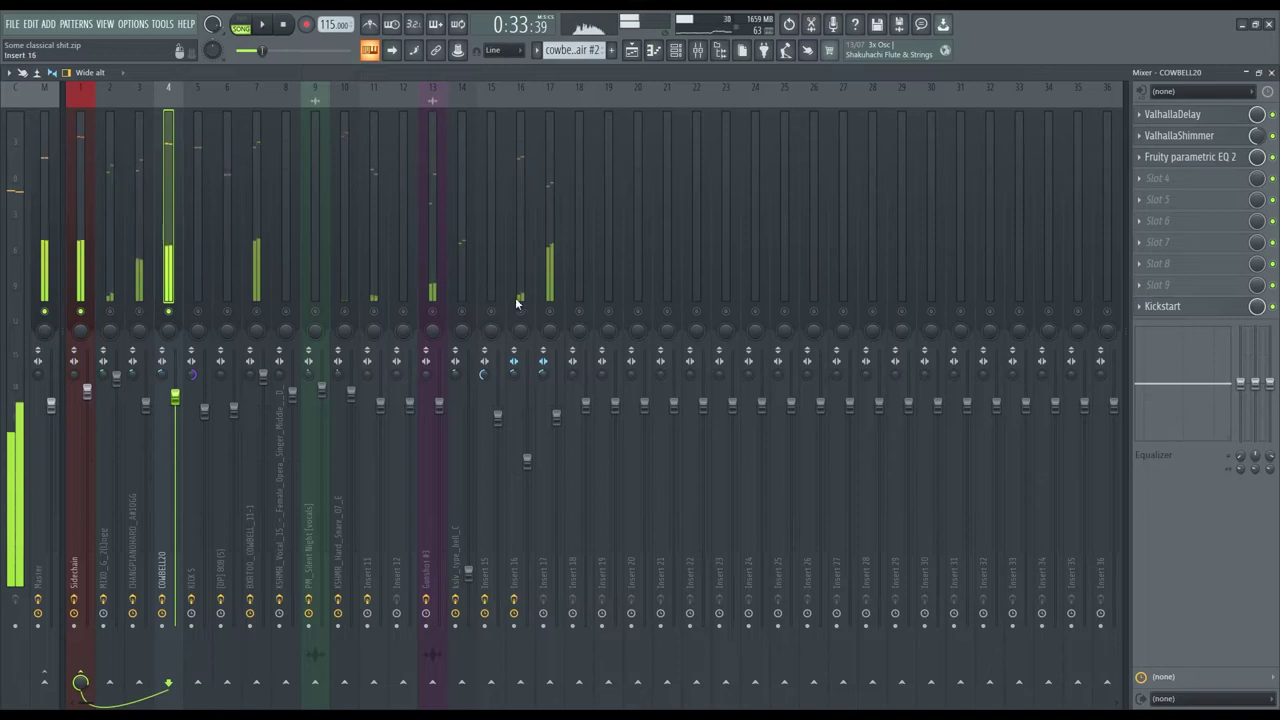
key("space")
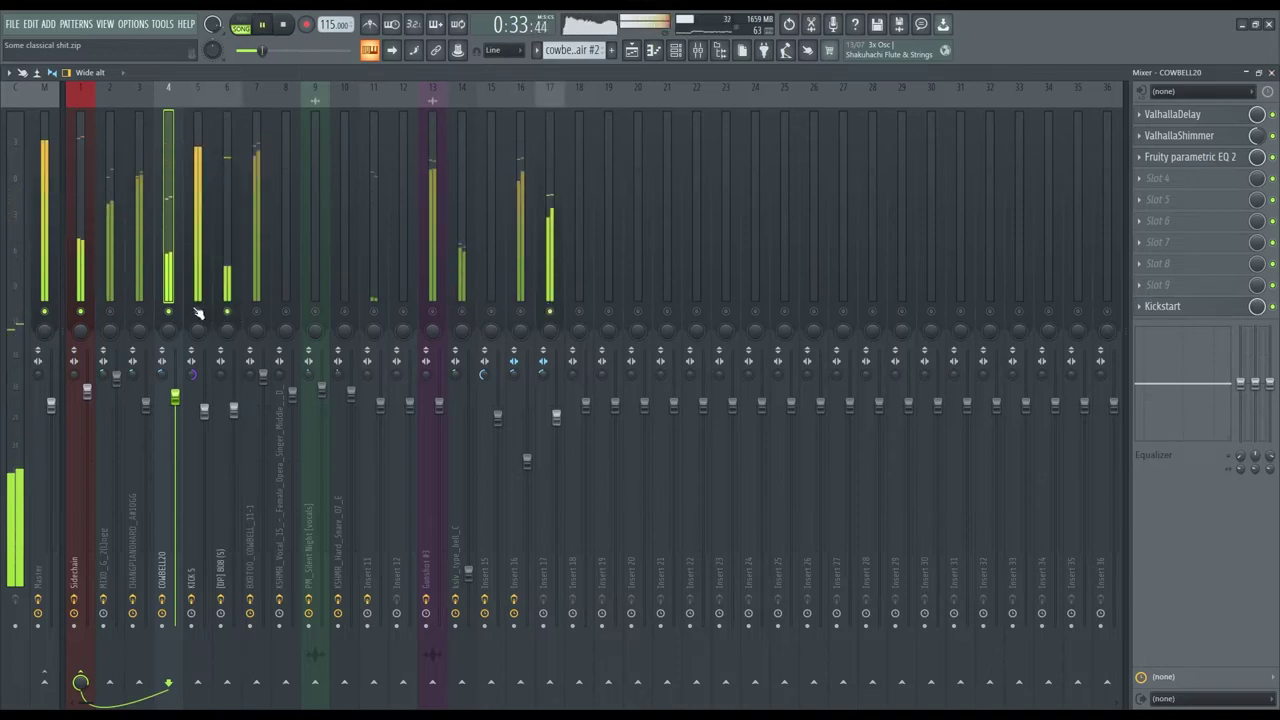
key("space")
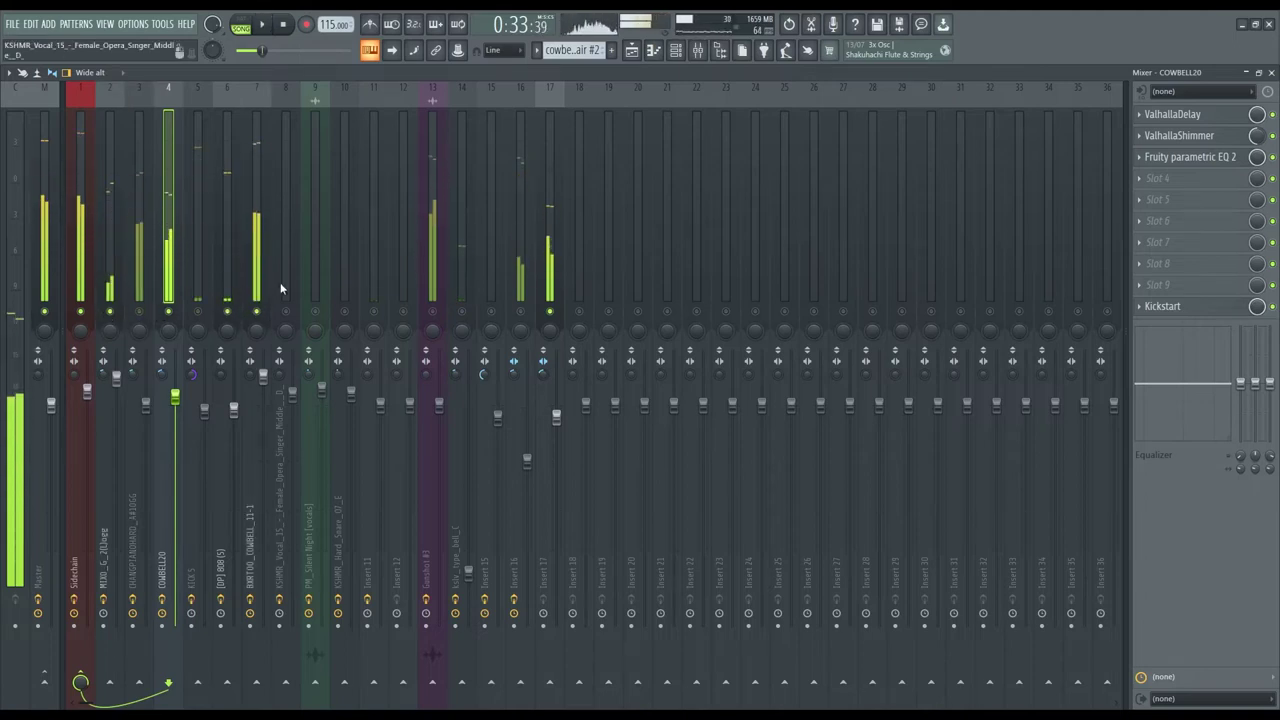
left_click(258, 240)
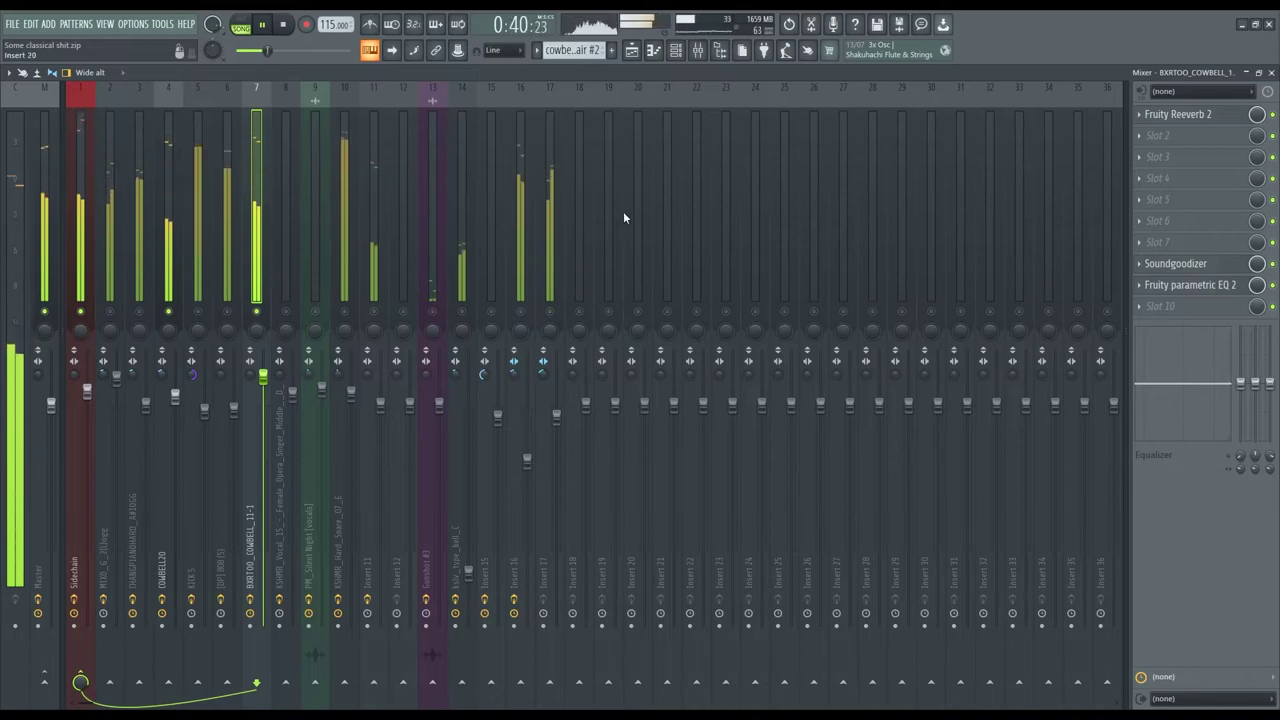
key("space")
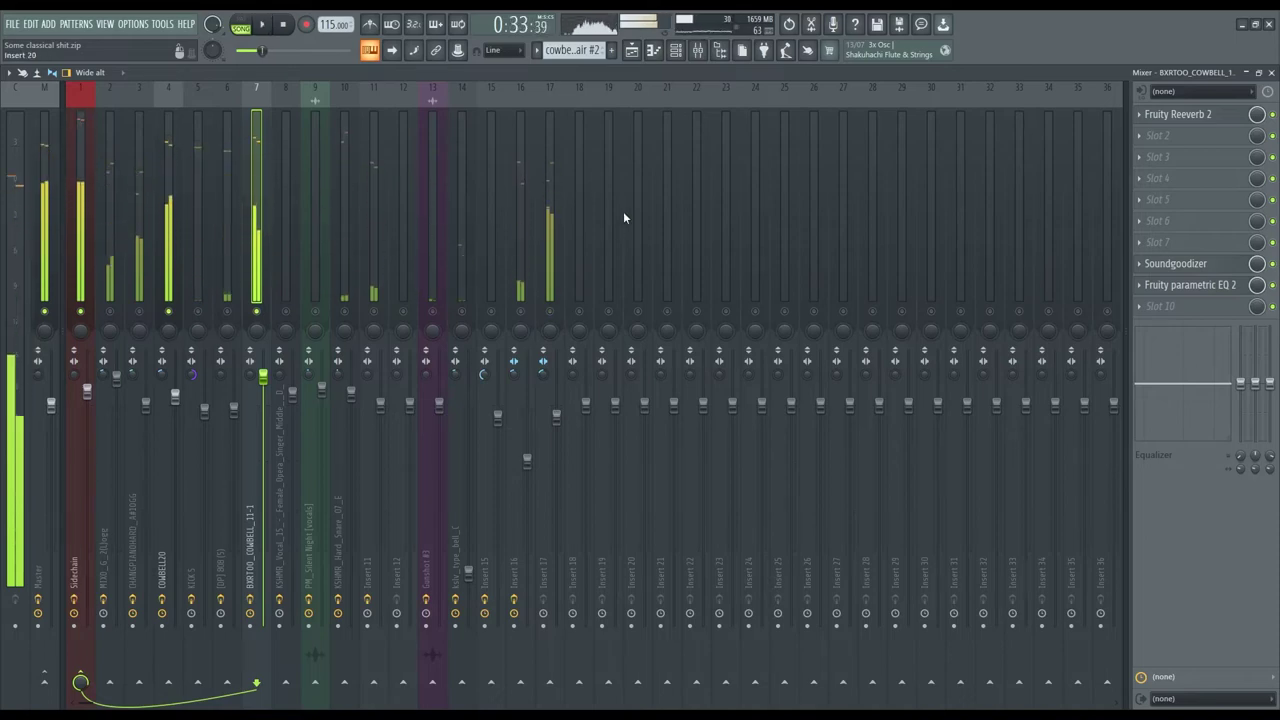
right_click(258, 312)
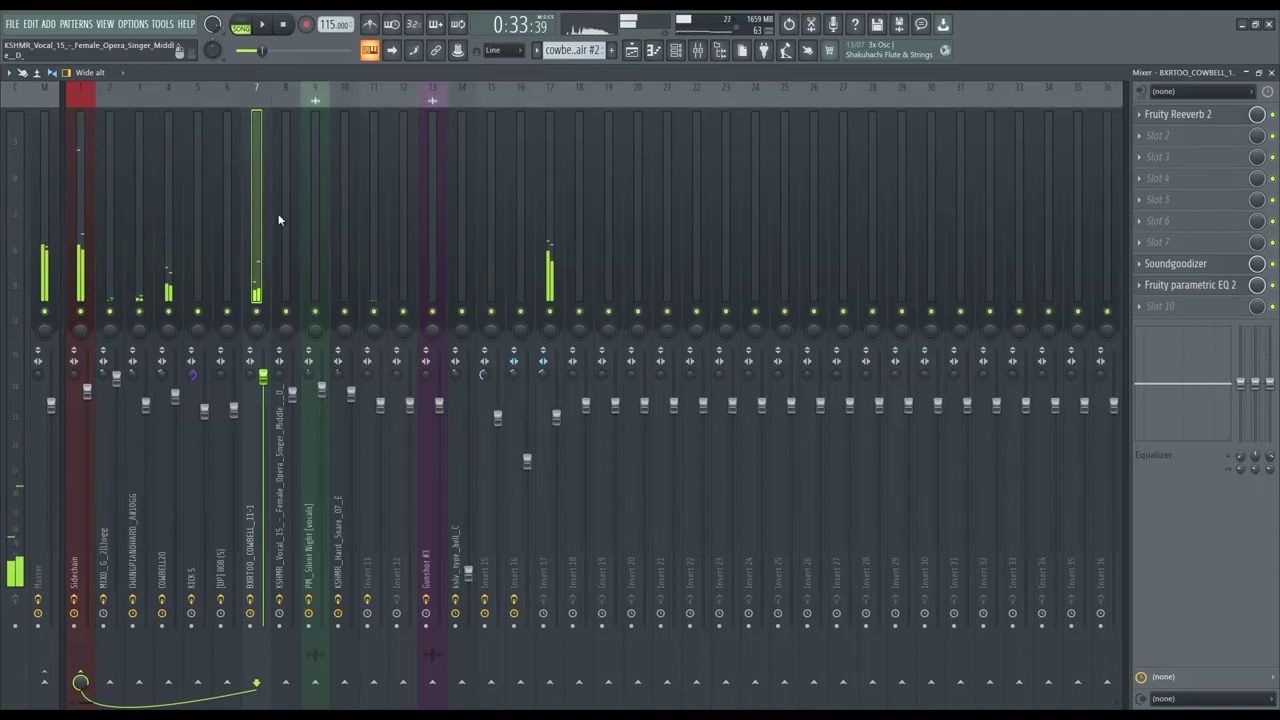
Inspect the [DP] 808 (5) Decapitator, then view the KICK 5 and Master effect chains
left_click(227, 226)
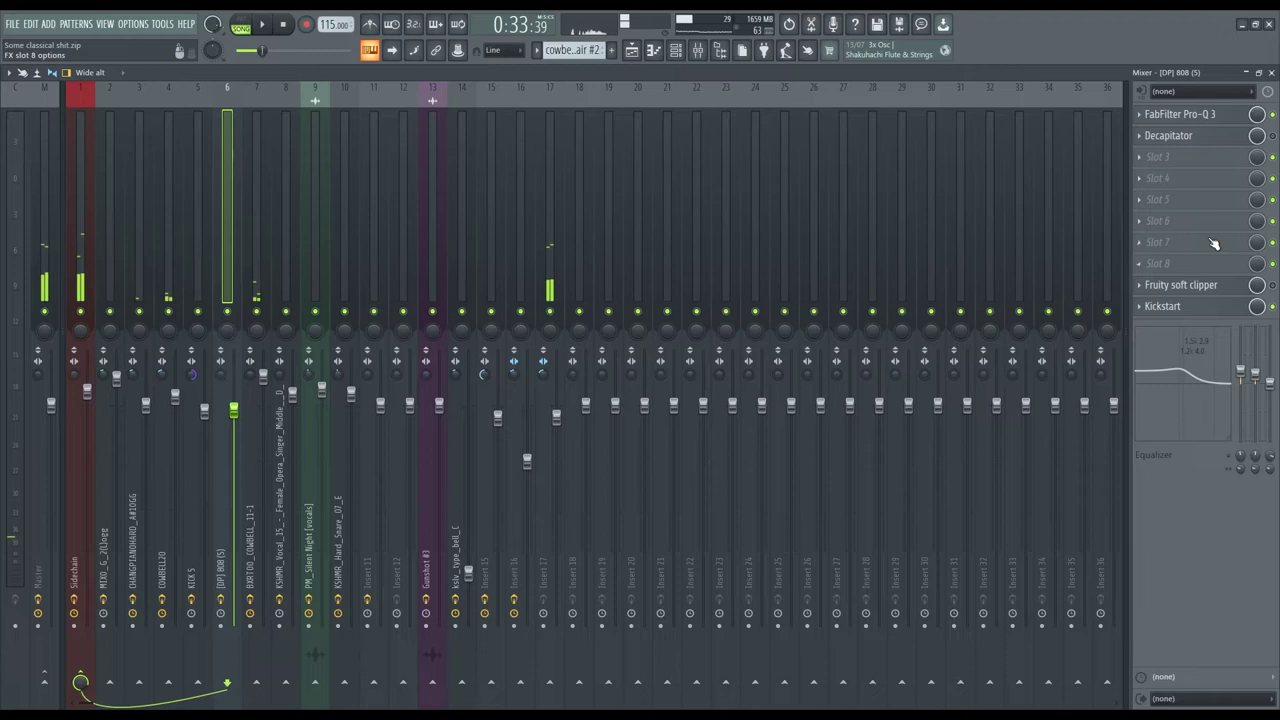
left_click(1175, 135)
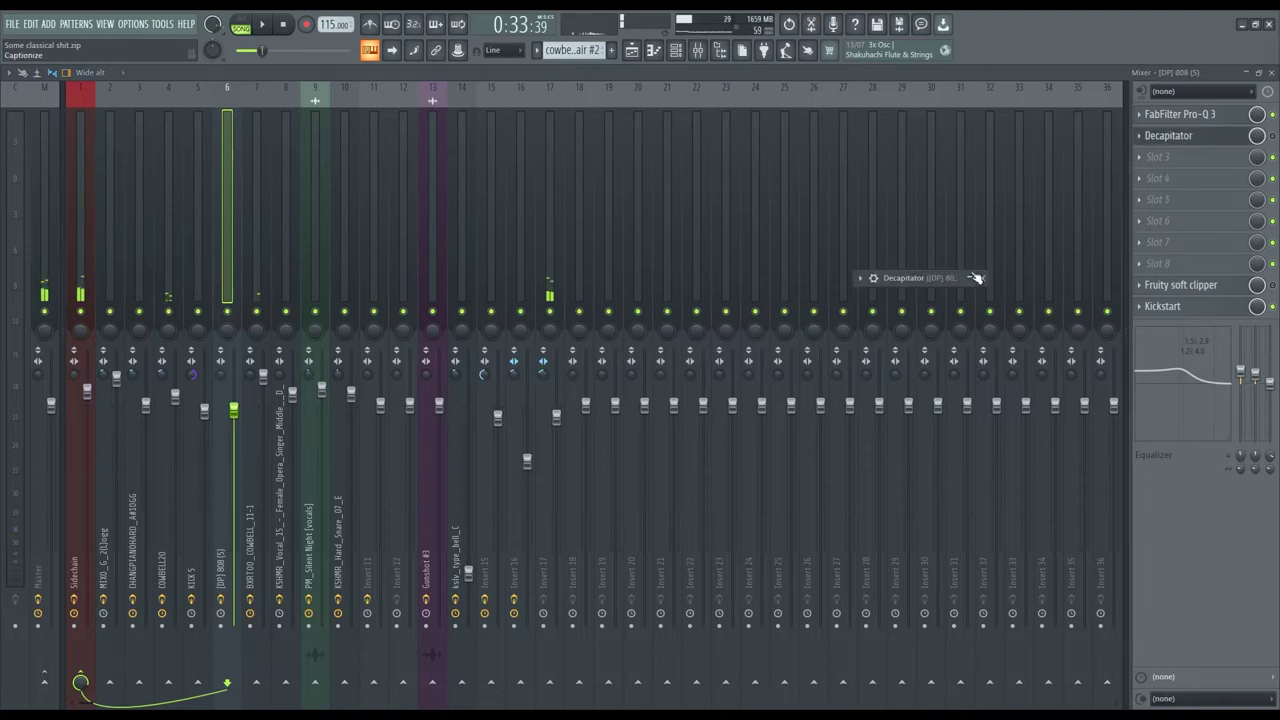
left_click_drag(746, 287, 740, 189)
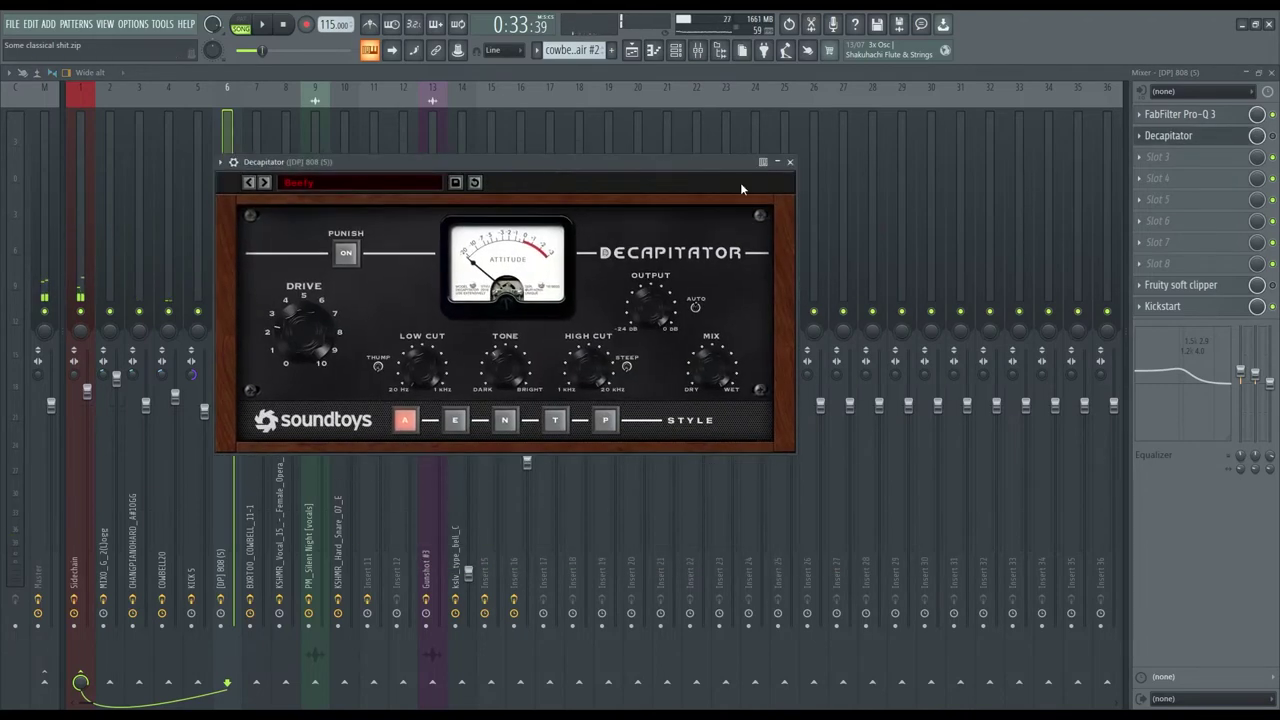
left_click(790, 162)
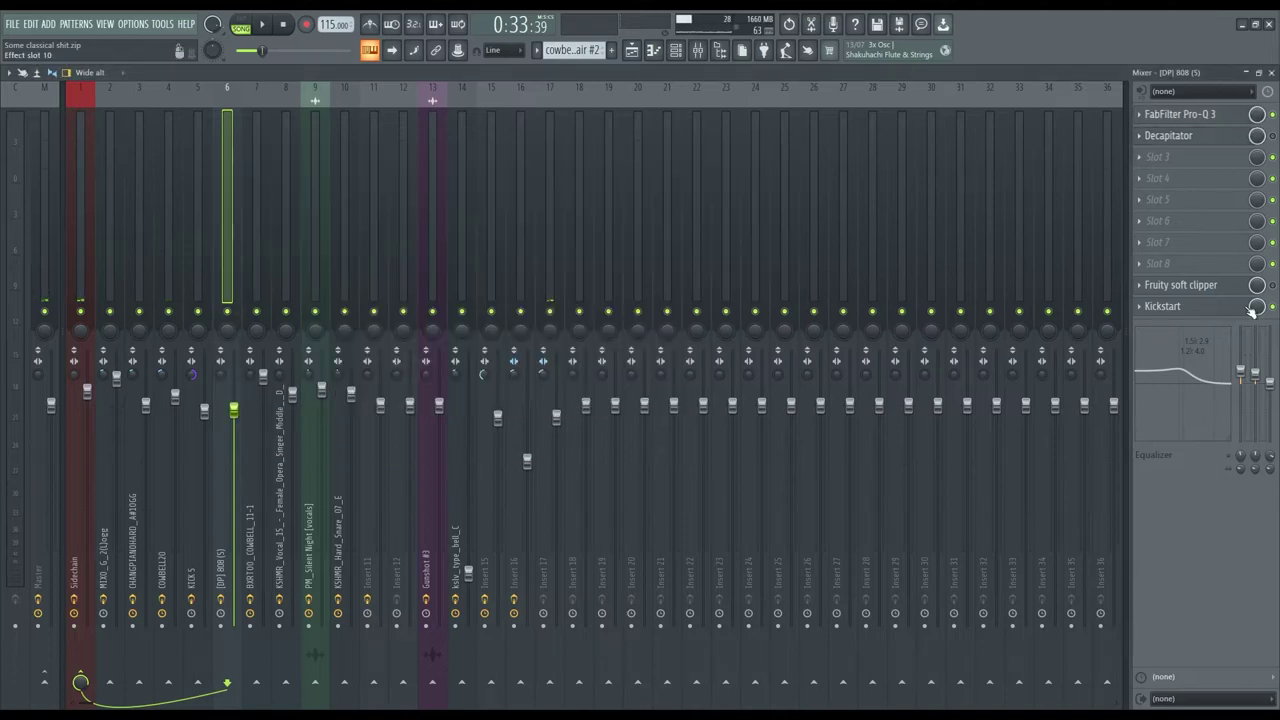
left_click(200, 238)
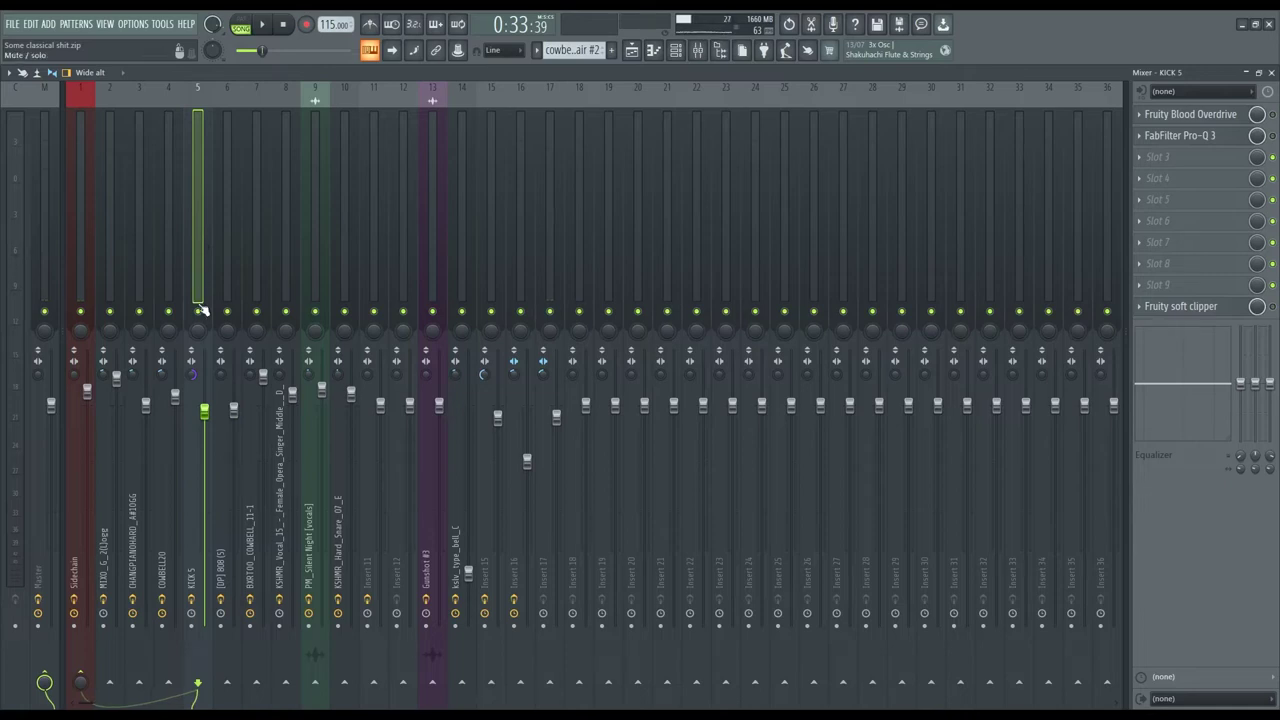
left_click(42, 283)
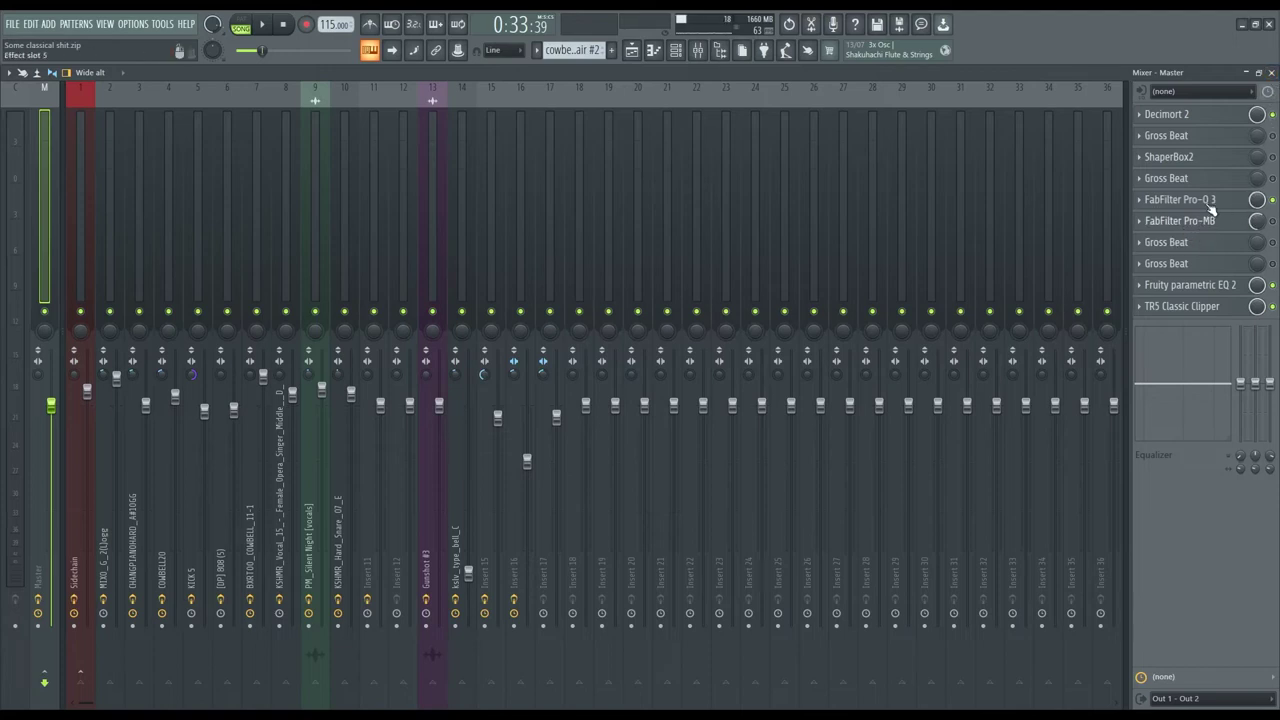
Set playback to 0:16, solo and select the Silent Night vocals insert, then close the mixer
left_click(1271, 72)
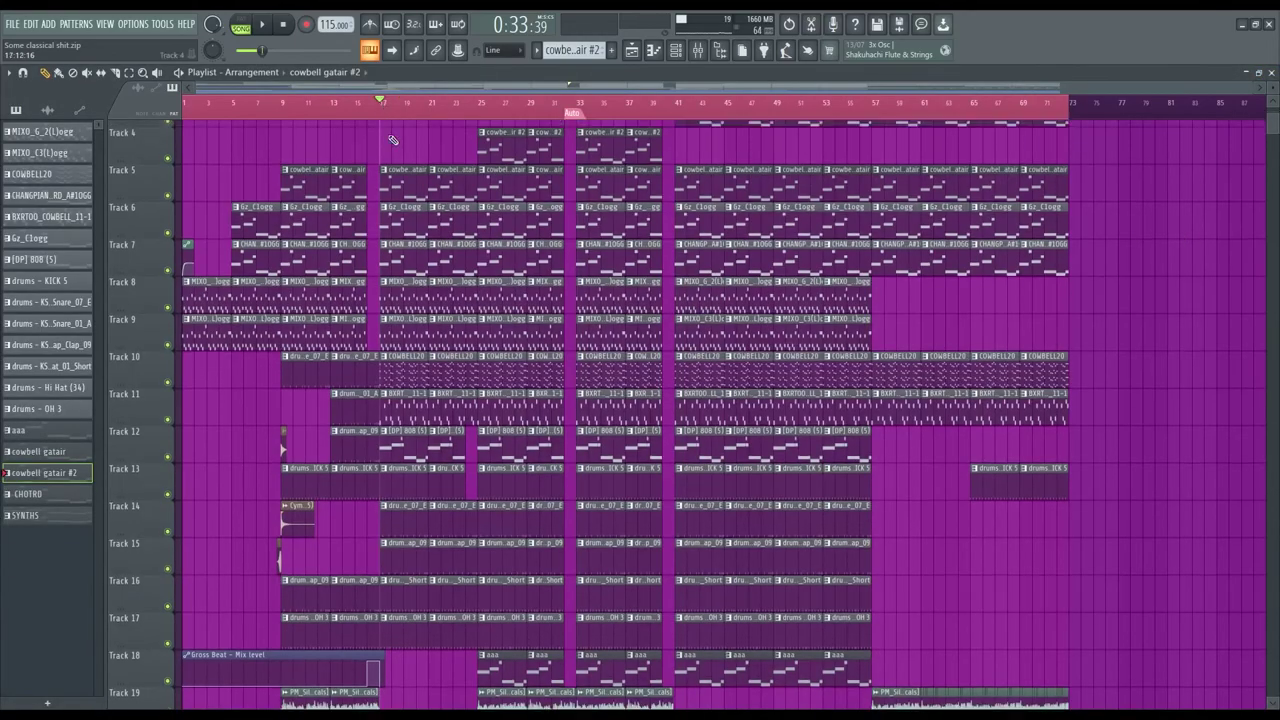
scroll(329, 261, "down", 10)
scroll(329, 261, "up", 5)
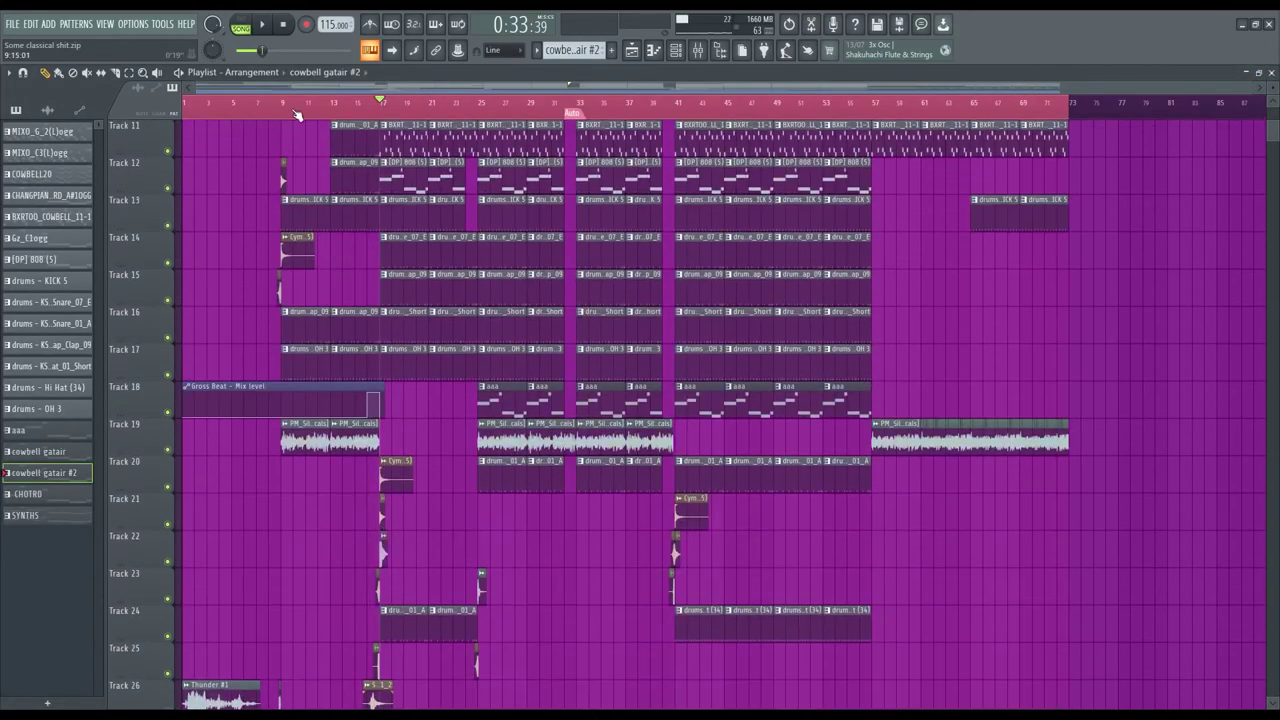
left_click(292, 103)
left_click(697, 50)
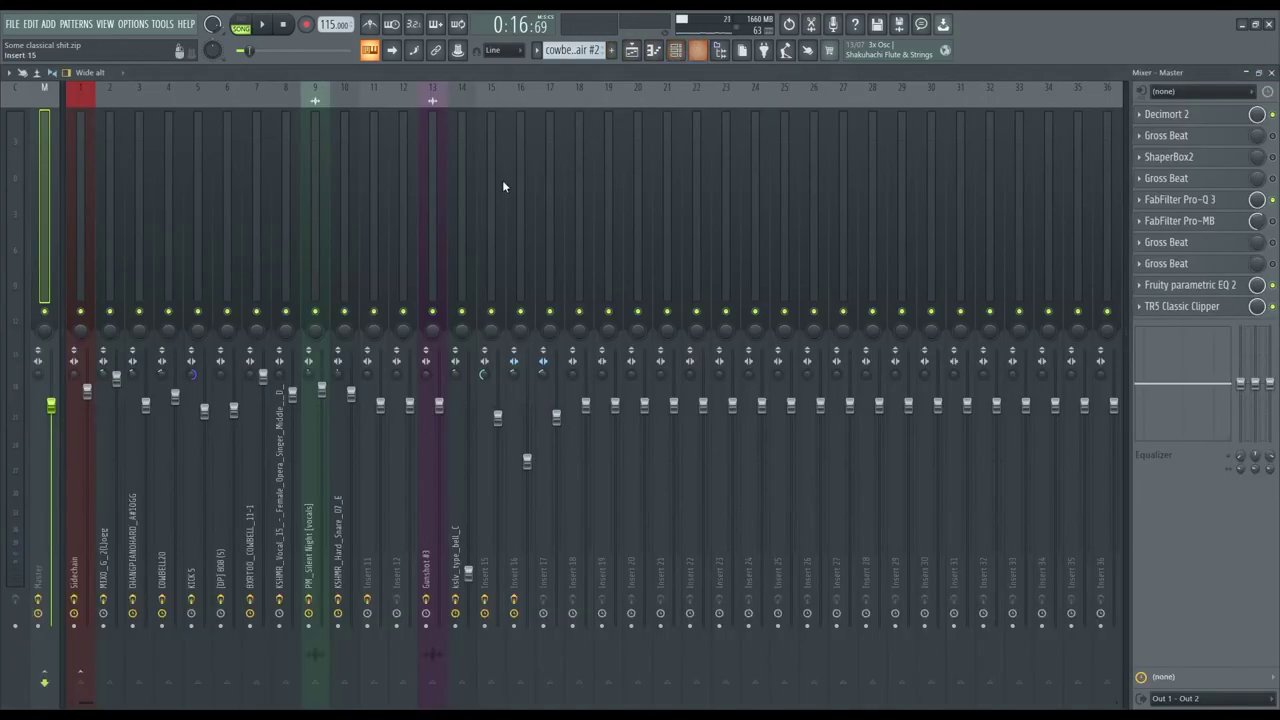
right_click(316, 316)
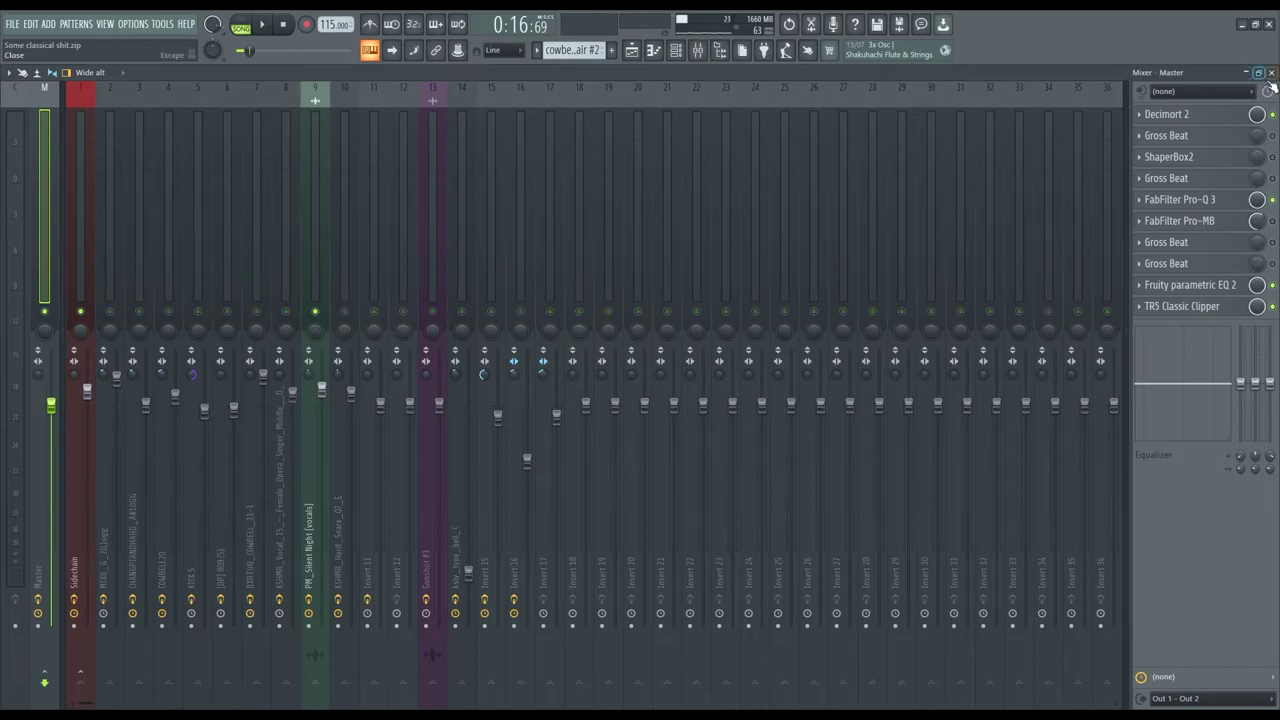
left_click(315, 200)
left_click(1270, 74)
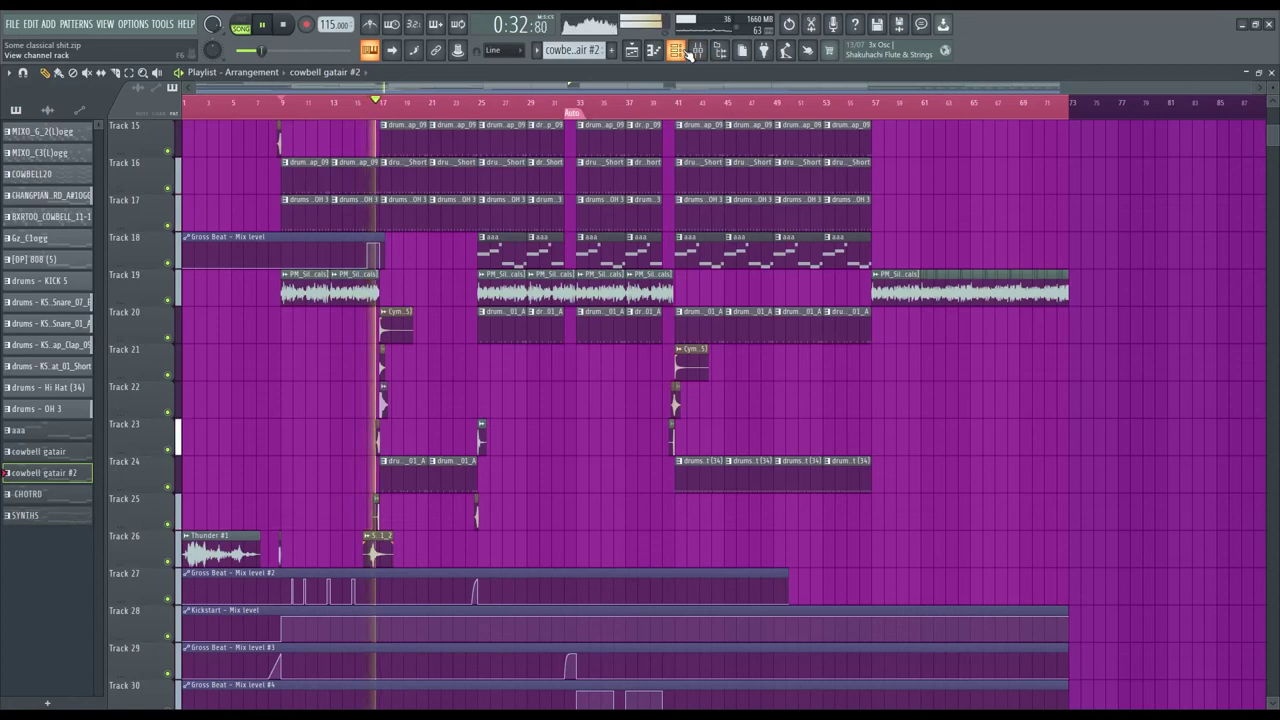
Stop playback, extend the Cymbal (15) clip on Track 23, and inspect Thunder #1's clip settings
key("space")
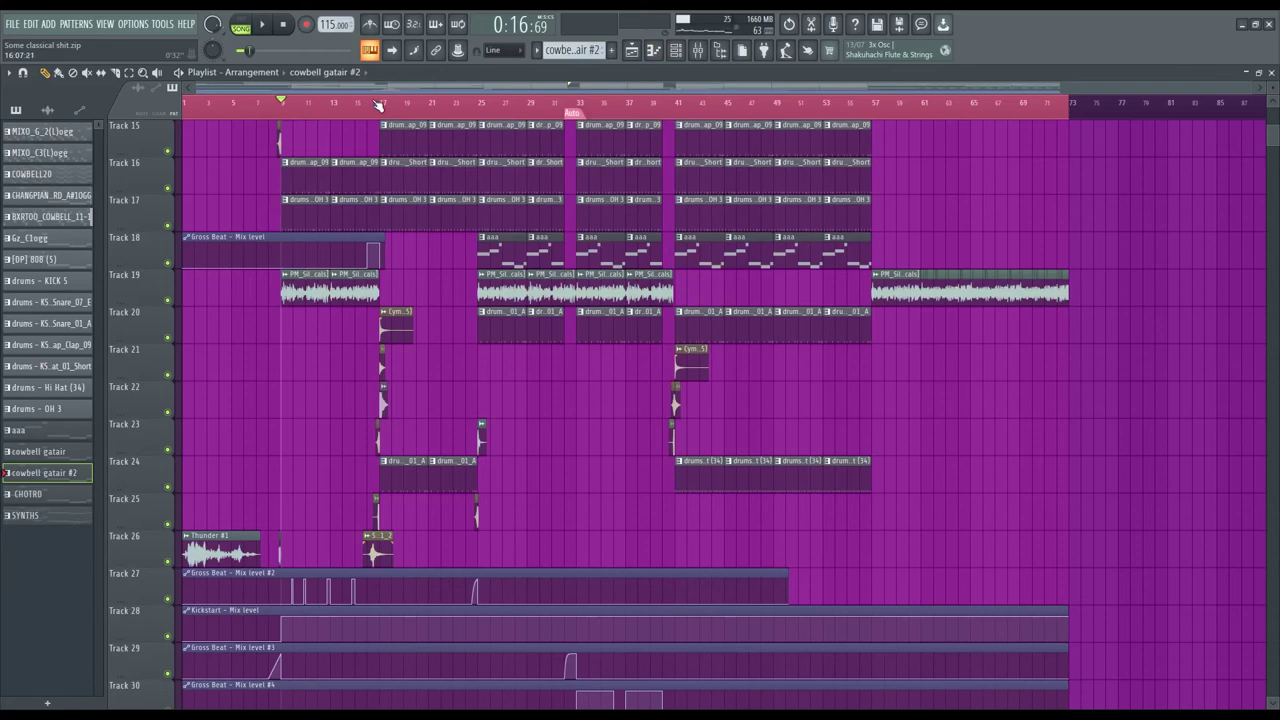
scroll(379, 104, "up", 5)
scroll(379, 104, "up", 5)
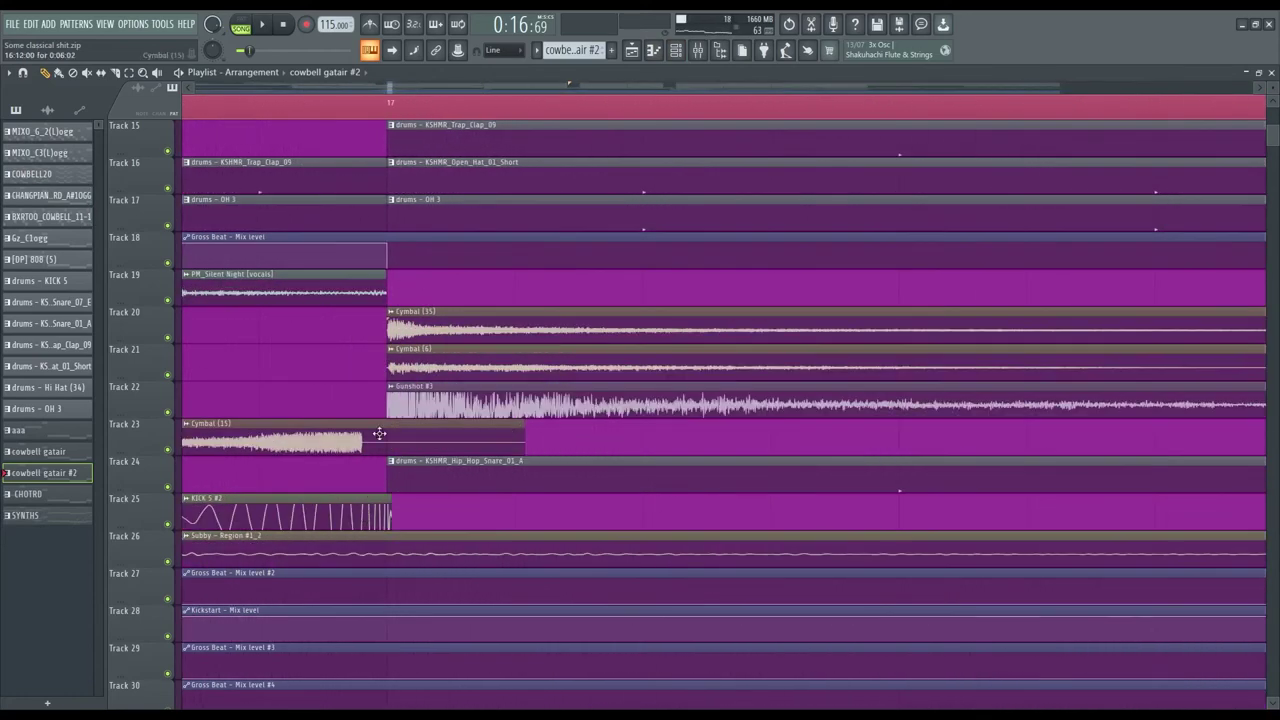
left_click_drag(364, 440, 388, 440)
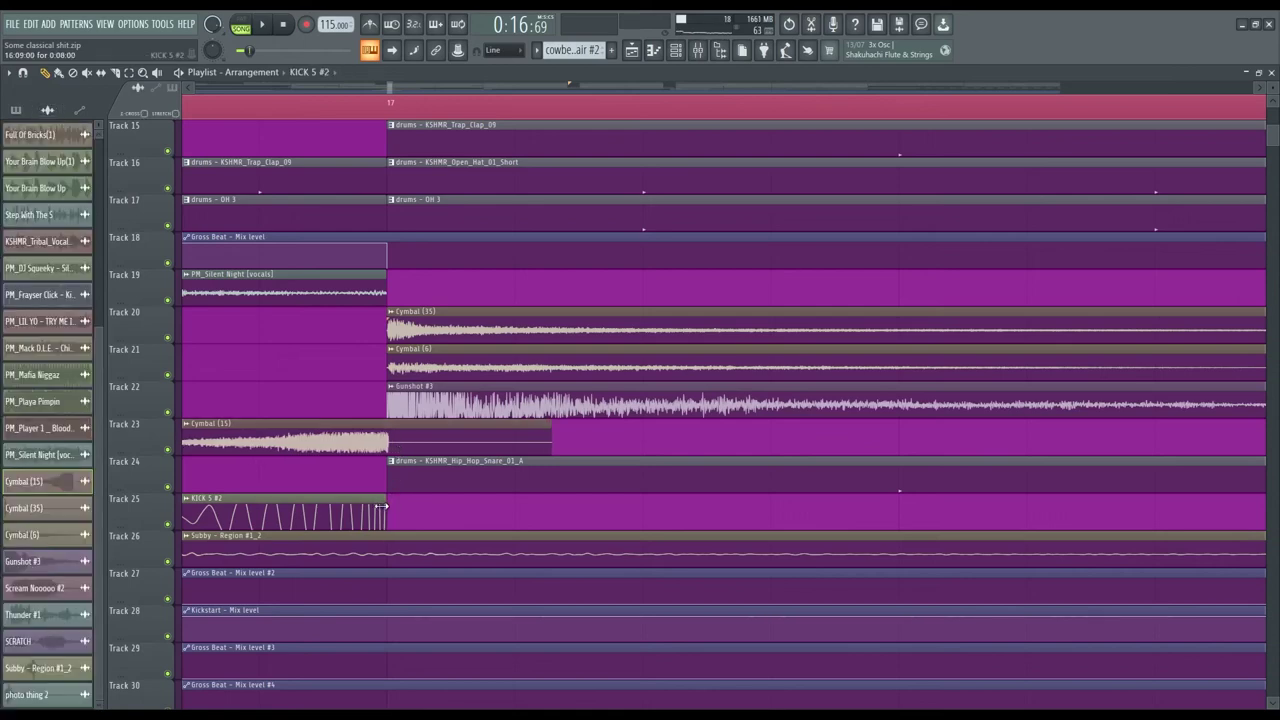
scroll(385, 508, "up", 1)
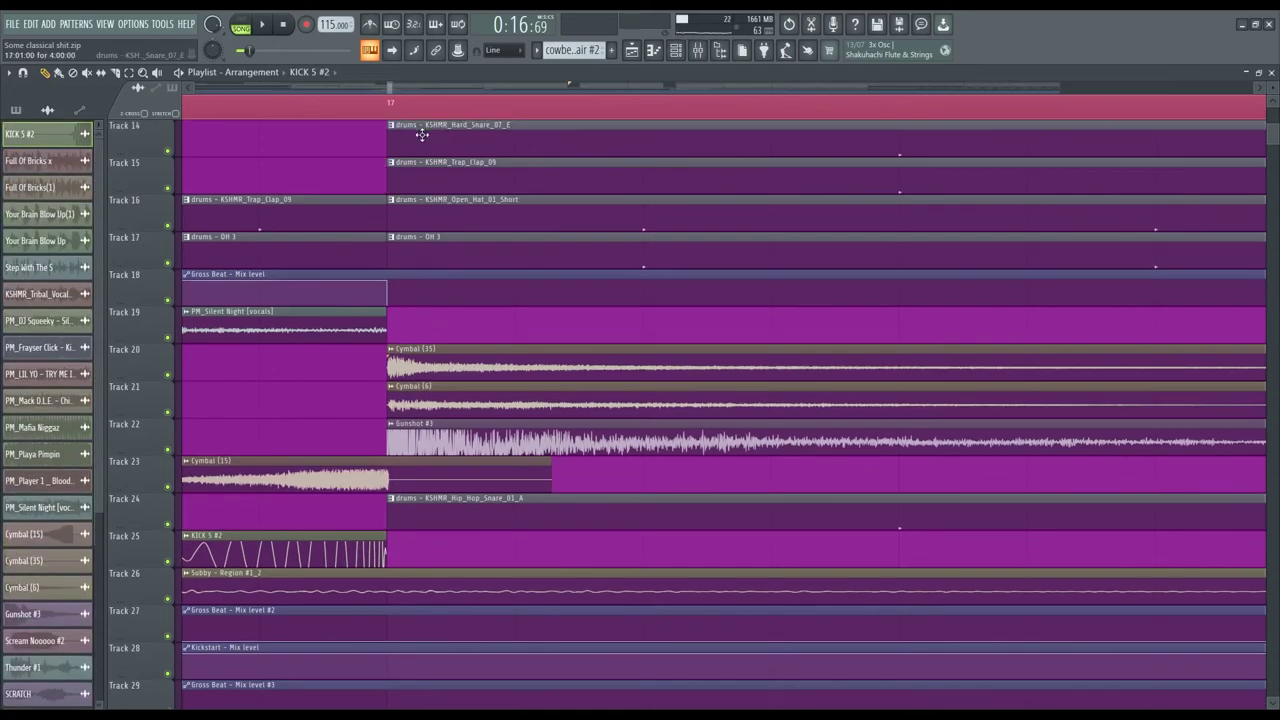
scroll(421, 136, "down", 5)
scroll(600, 400, "down", 5)
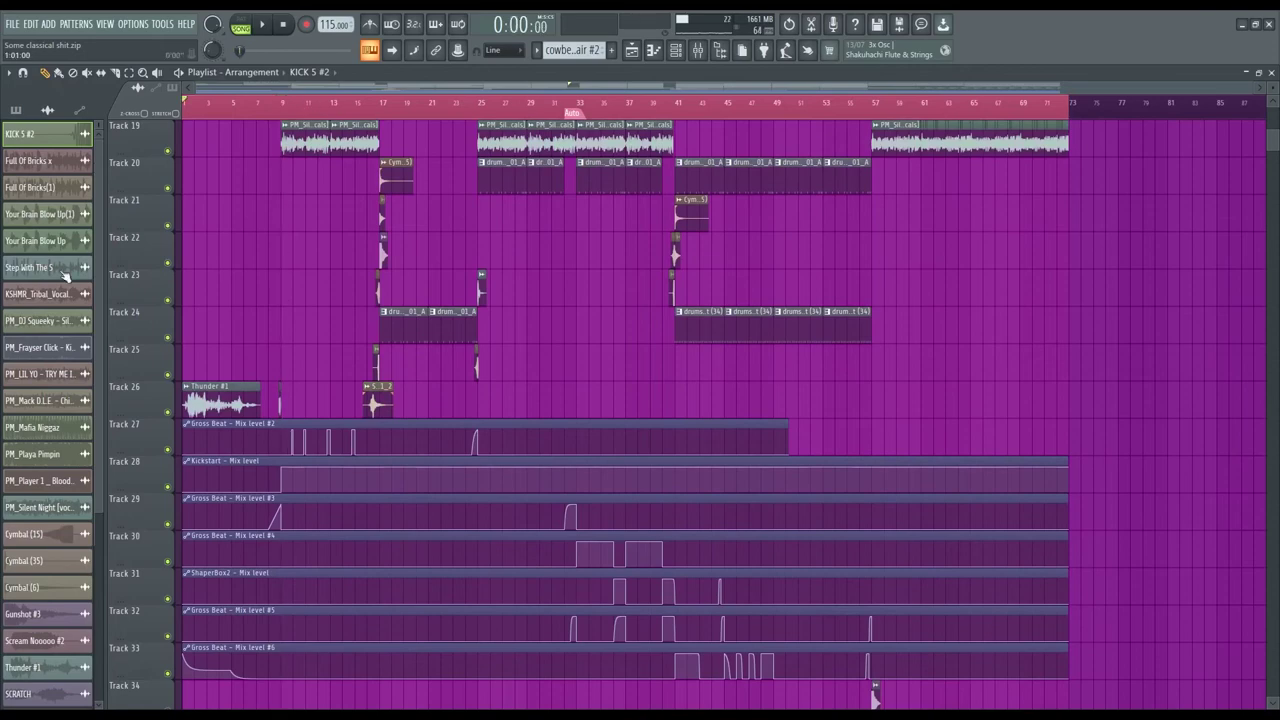
scroll(66, 272, "down", 2)
left_click(256, 404)
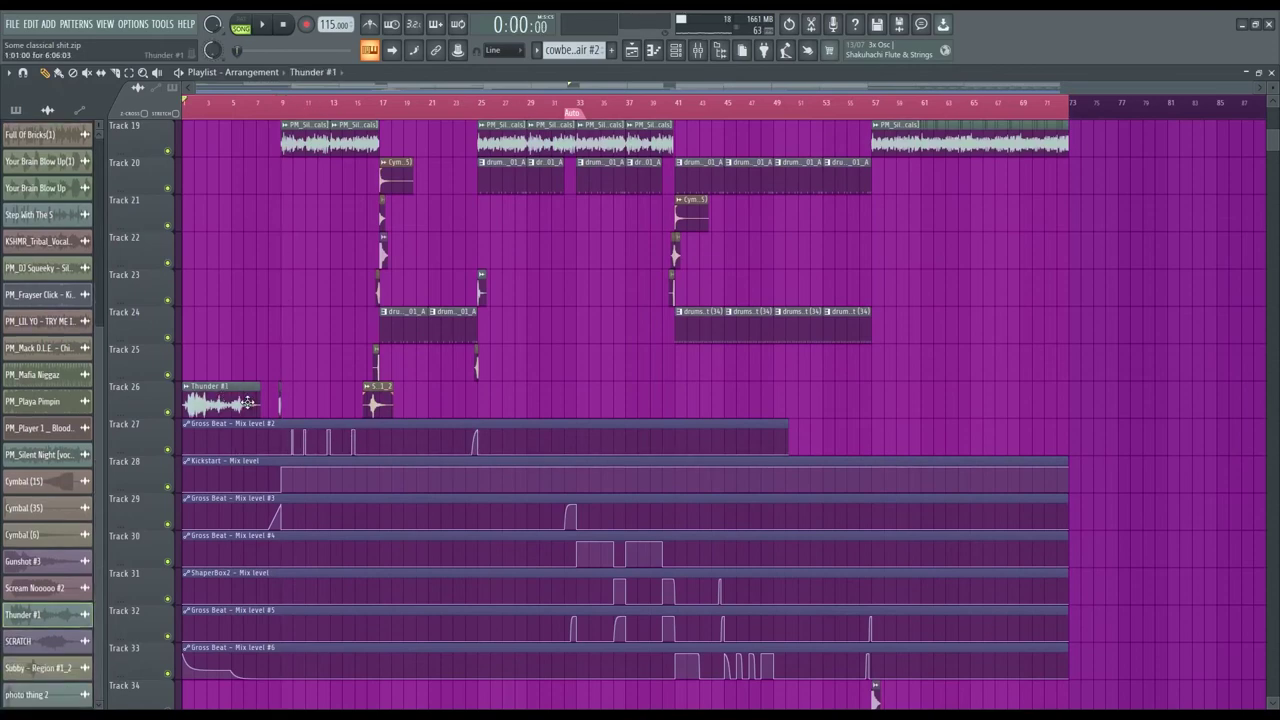
double_click(248, 403)
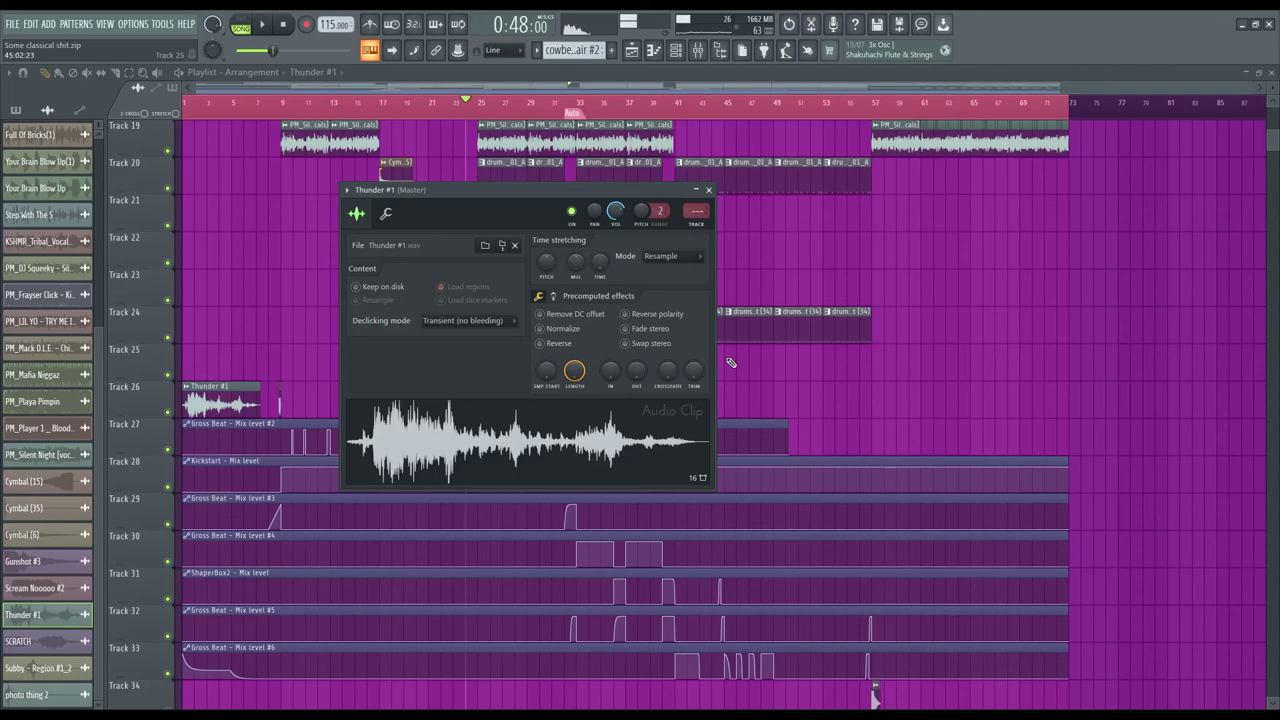
left_click(710, 191)
scroll(578, 310, "up", 10)
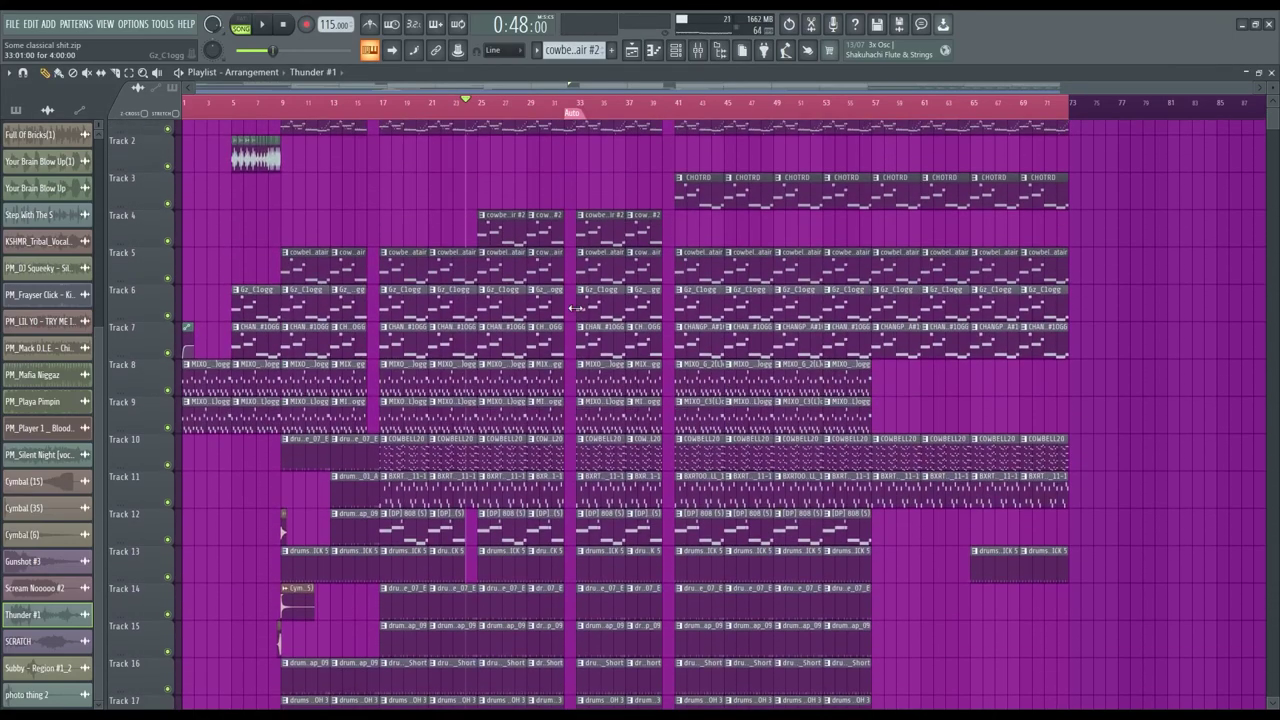
scroll(578, 310, "up", 1)
scroll(900, 210, "down", 7)
scroll(1100, 260, "down", 7)
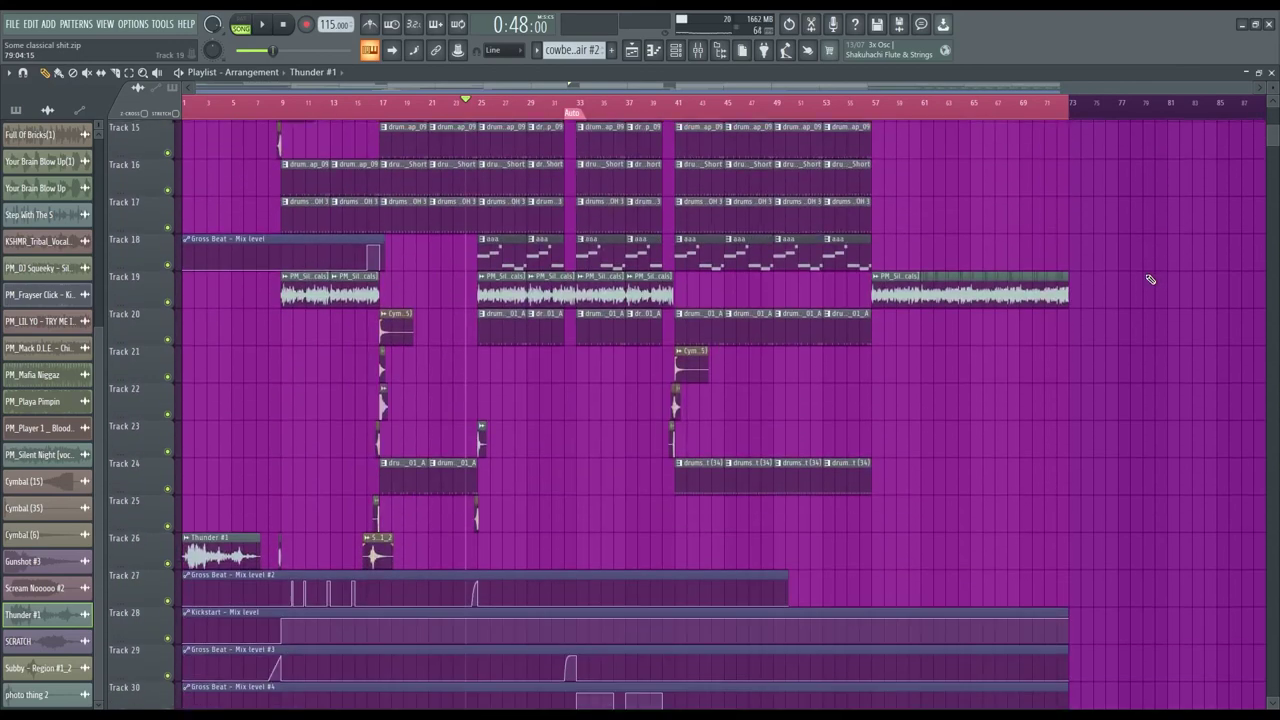
scroll(1150, 279, "up", 7)
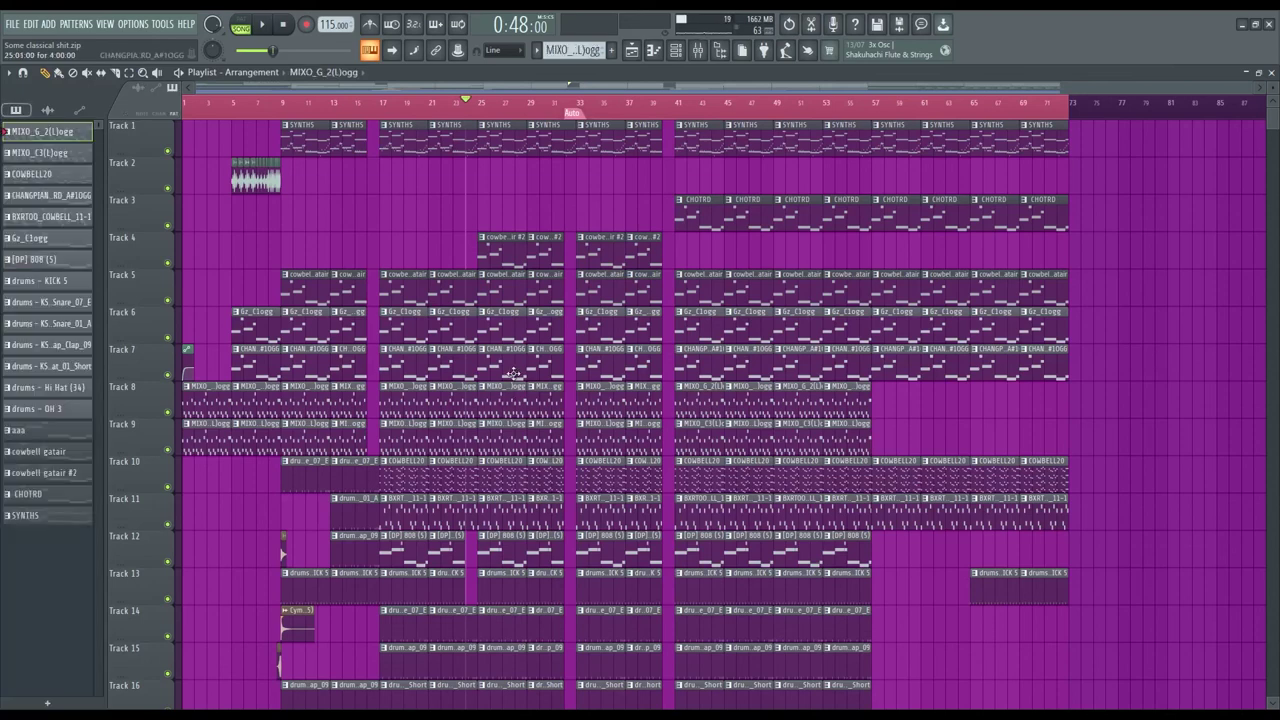
Double-click a MIXO_G_2(L)ogg clip on Track 1 to show its notes in the piano roll
double_click(517, 407)
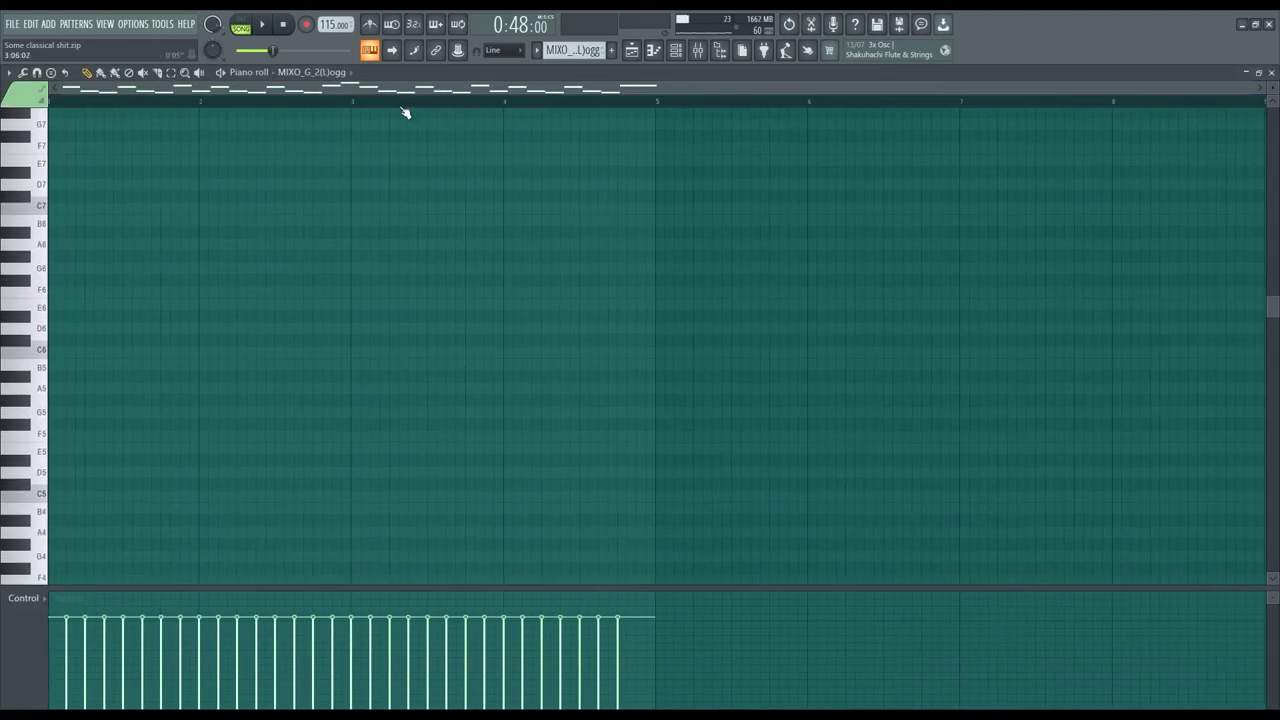